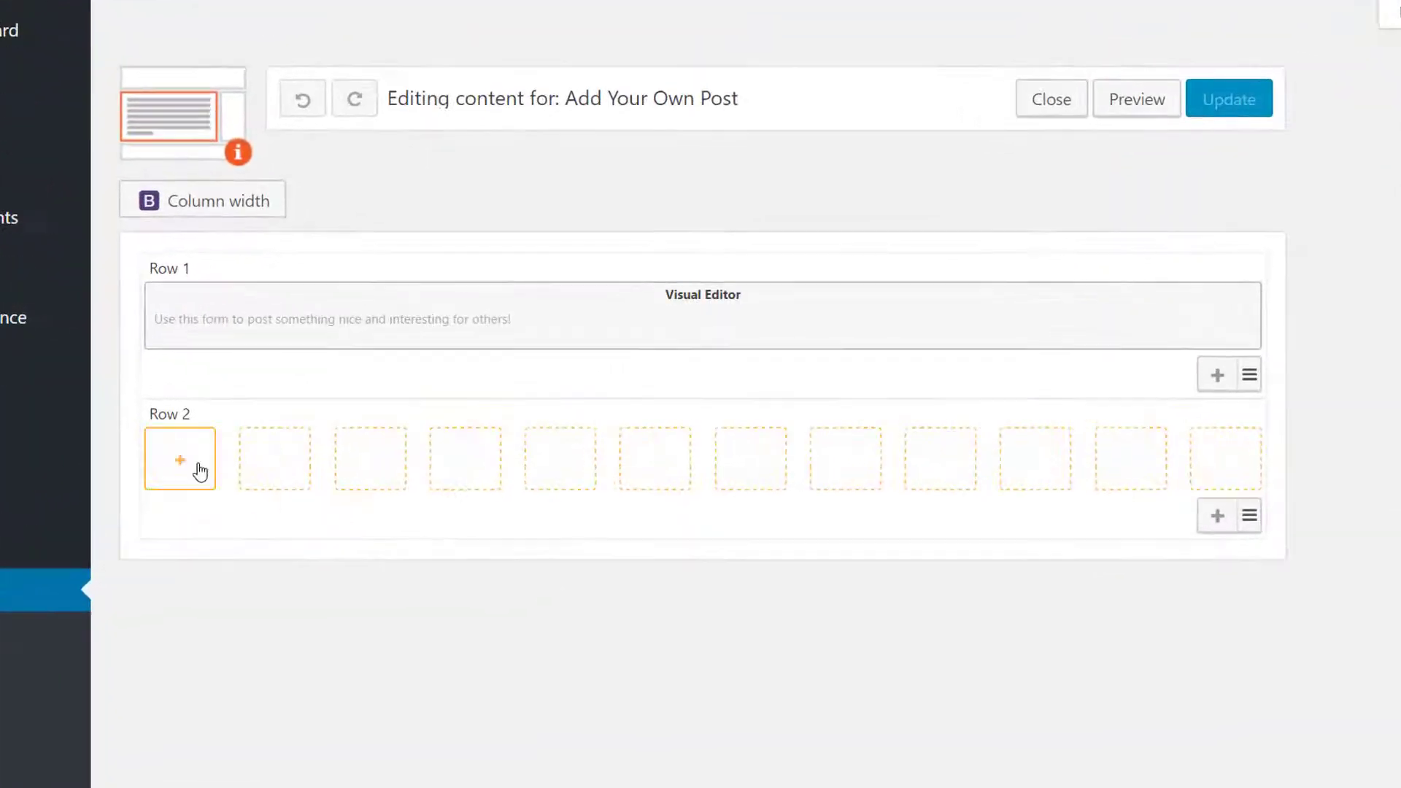
- Span a new cell across all 12 columns of Row 2
left_click(198, 469)
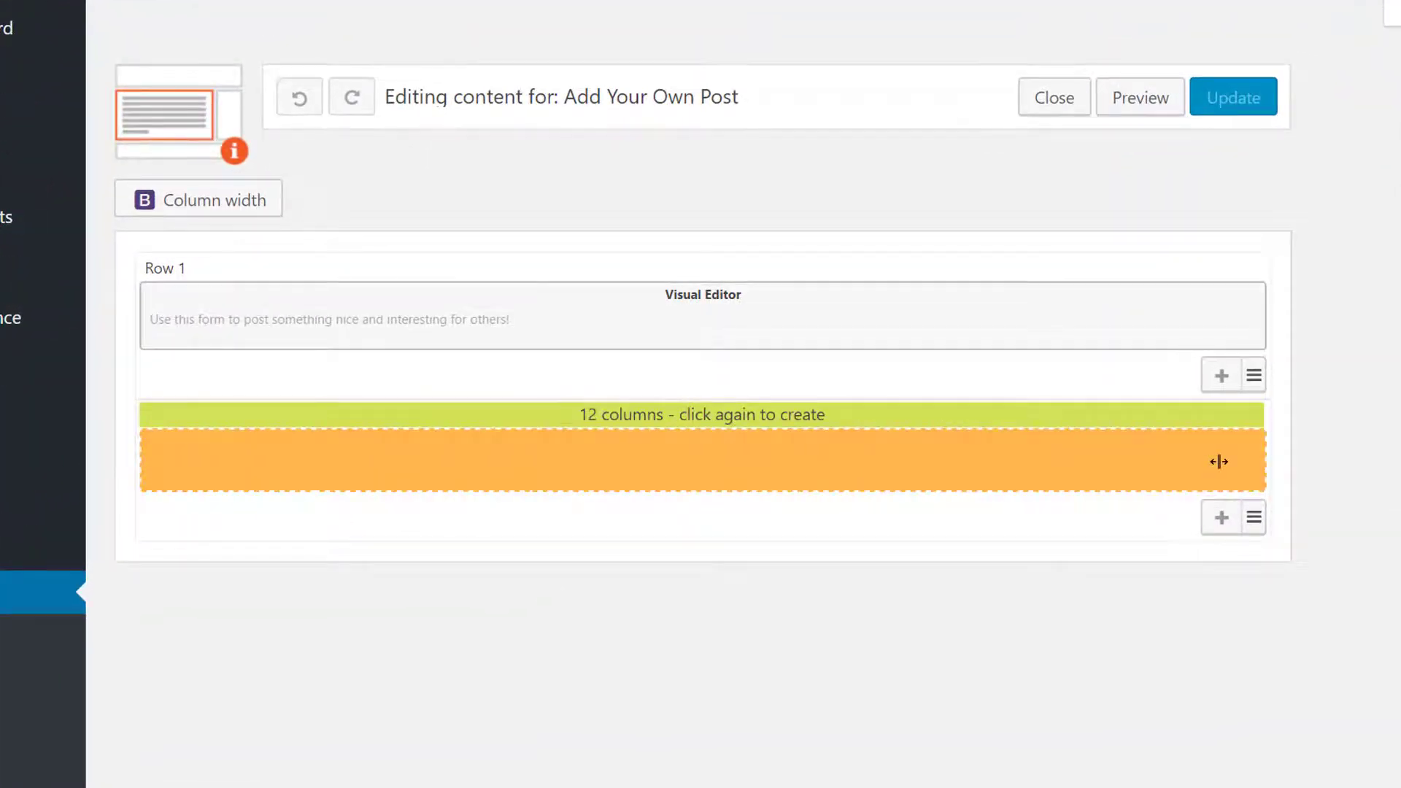
- Create the 12-column Row 2 cell as a CRED Post Form cell
left_click(1218, 461)
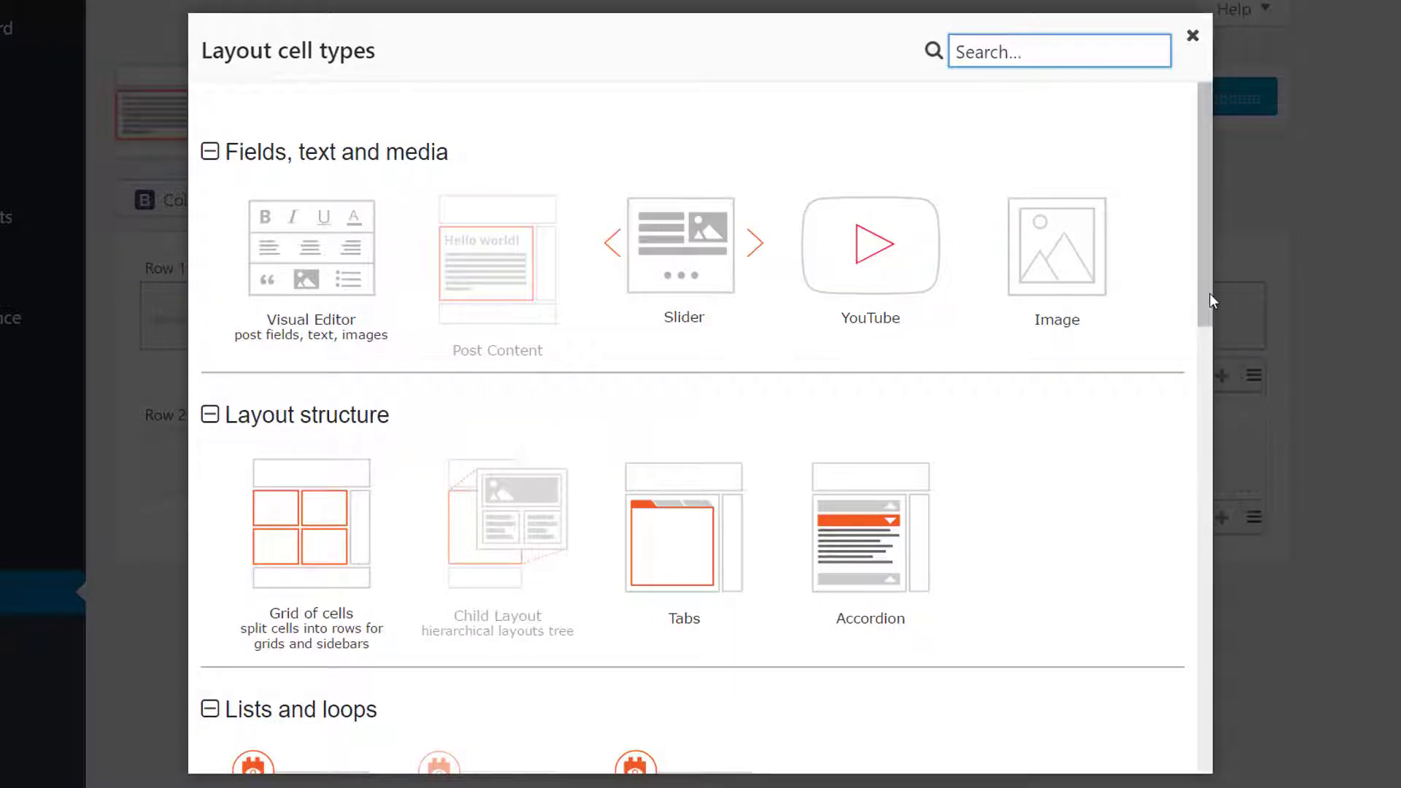
left_click_drag(1210, 293, 1158, 631)
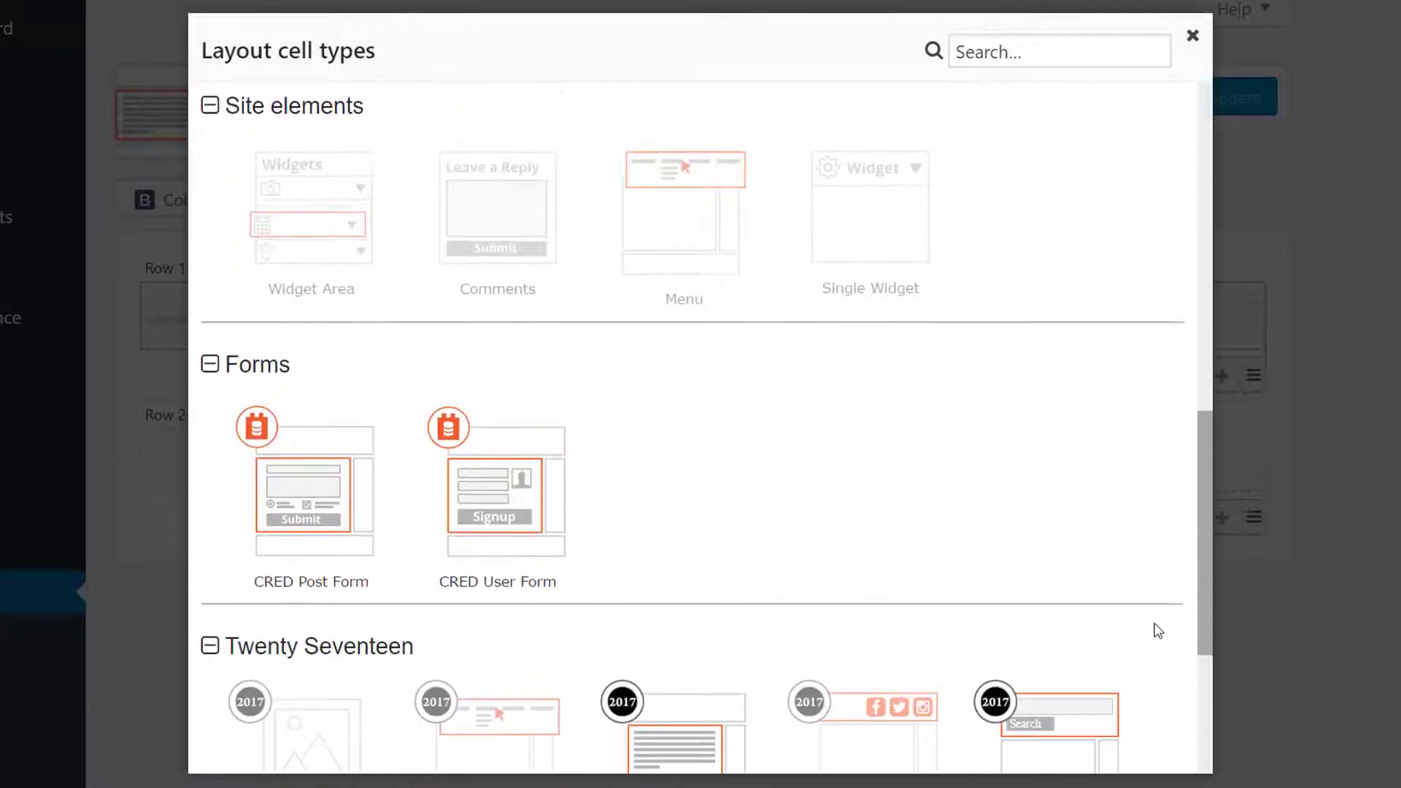
left_click(294, 548)
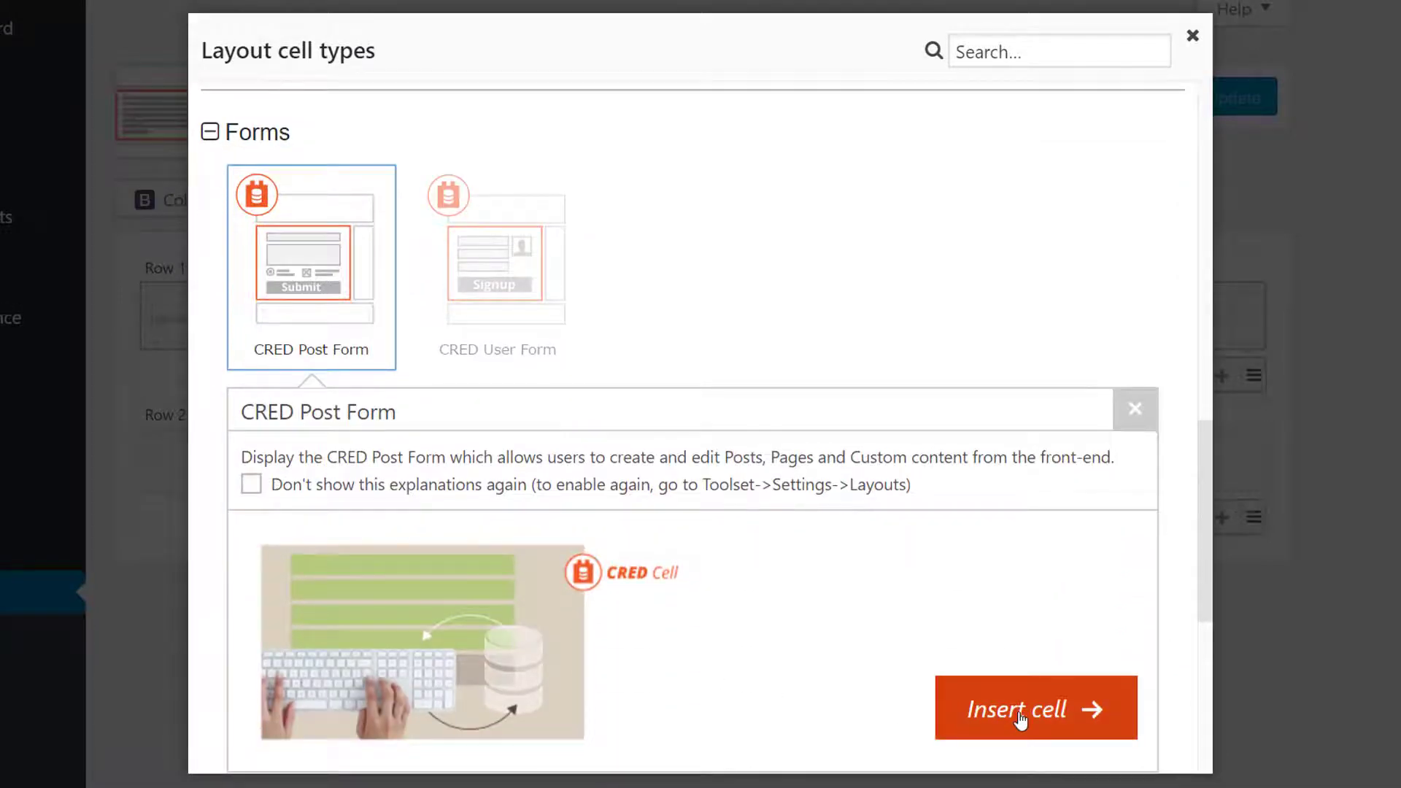
- Insert the cell with a new CRED form whose content type is Posts
left_click(1020, 718)
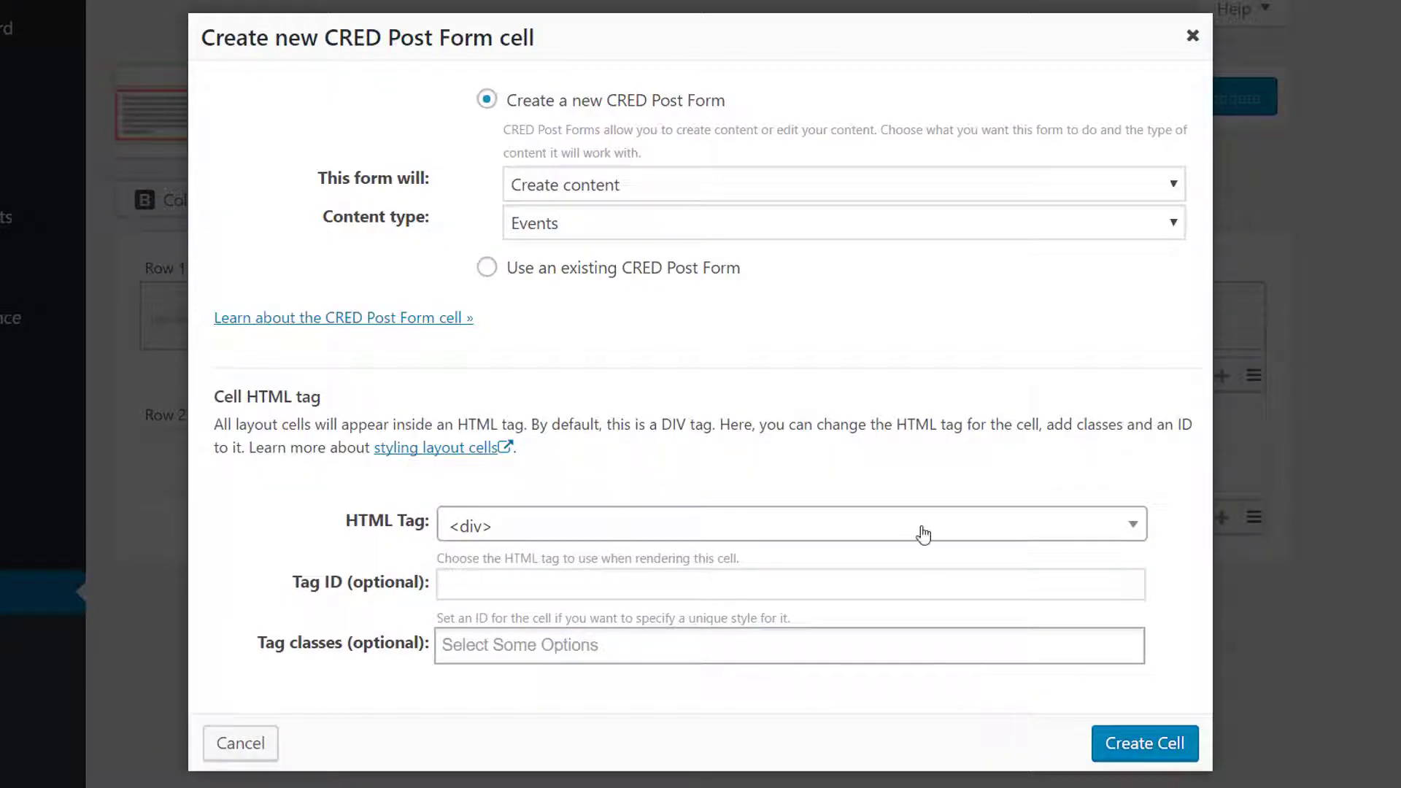
left_click(834, 225)
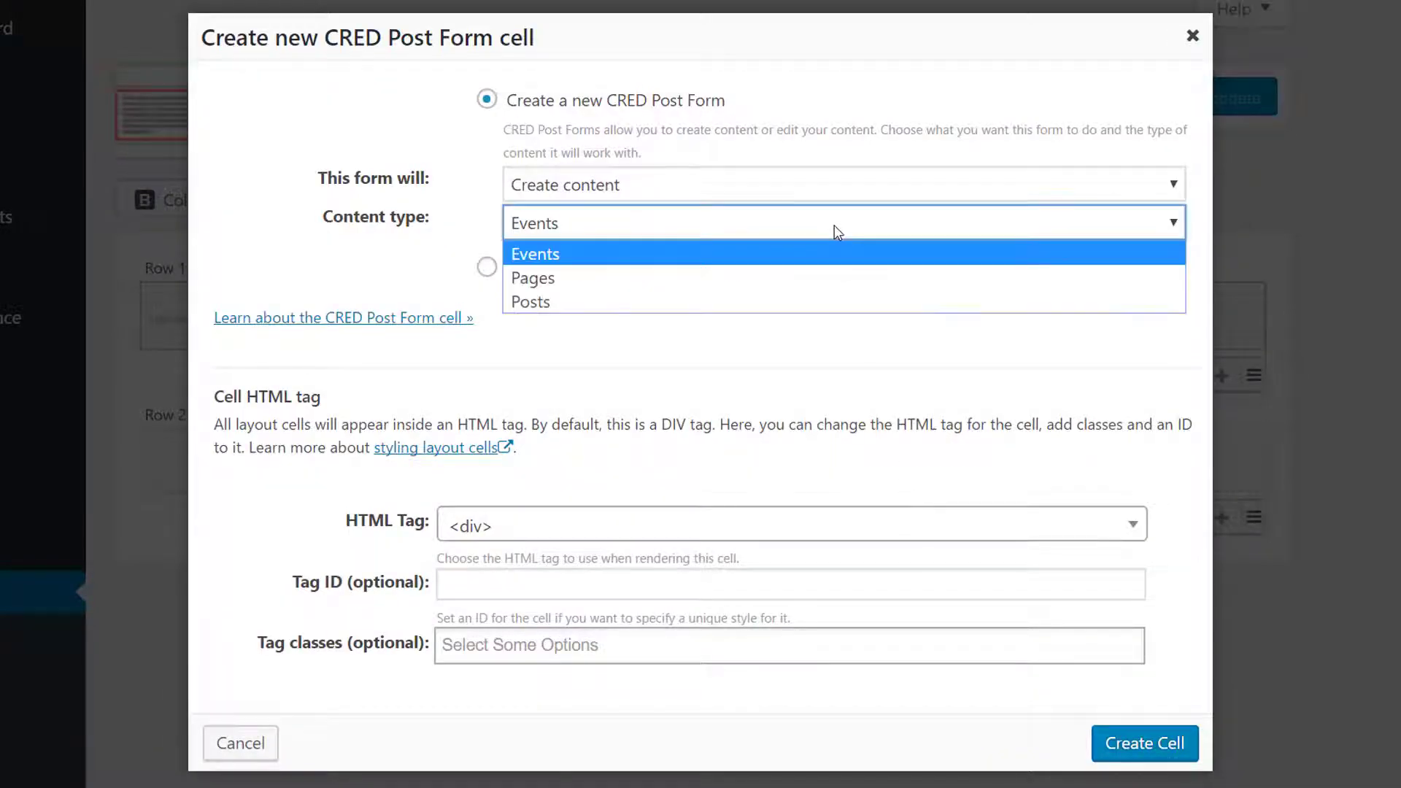
left_click(827, 301)
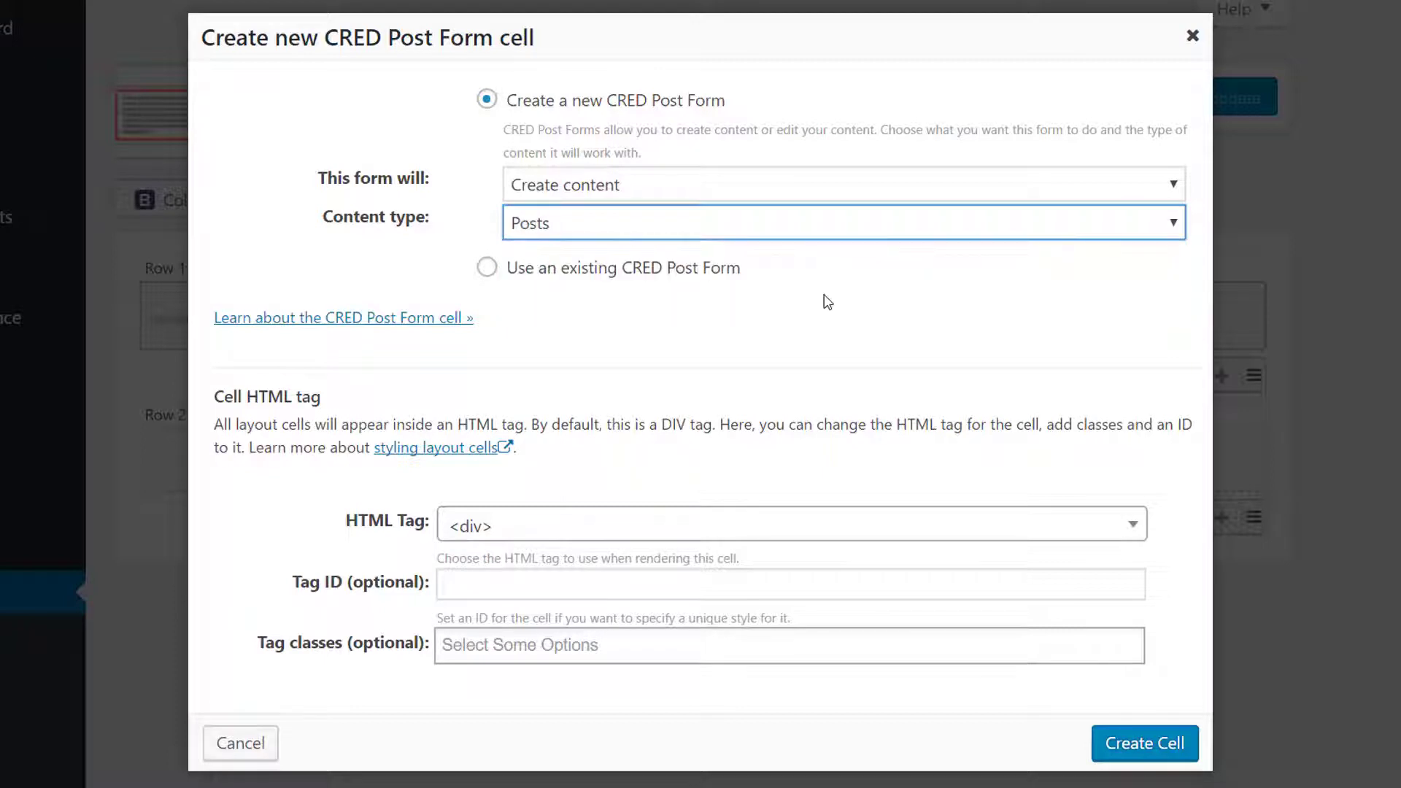
left_click(1125, 751)
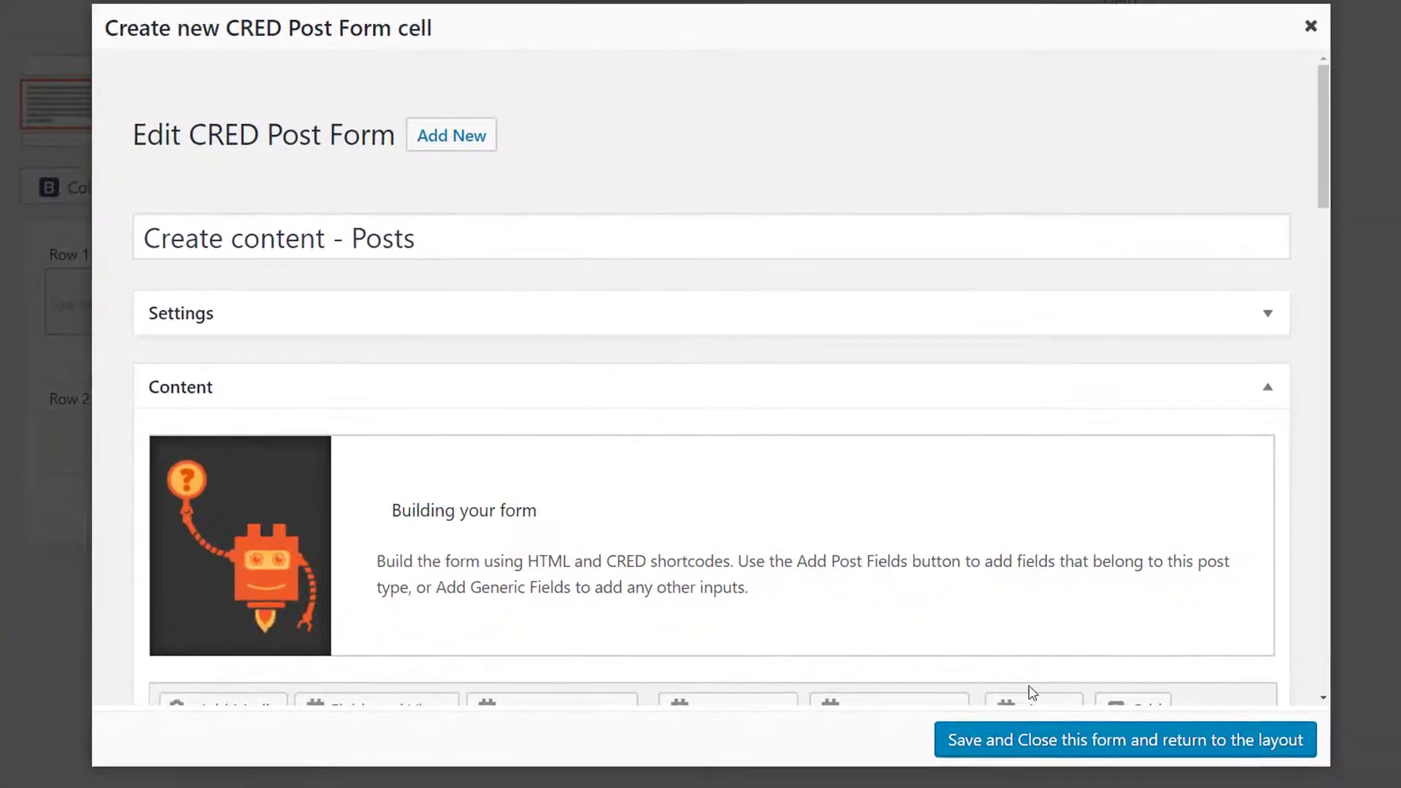
left_click_drag(1325, 136, 1317, 299)
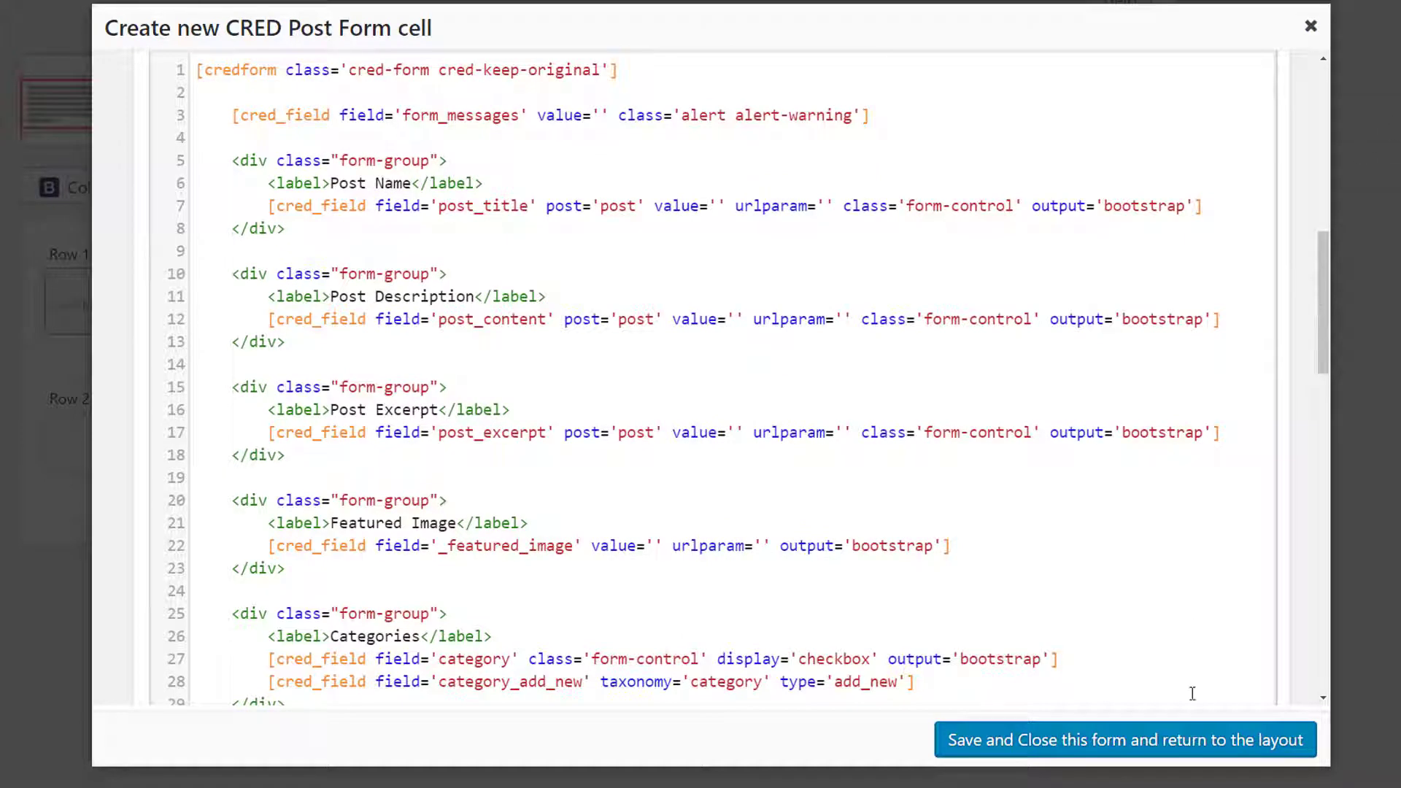
- Save the 'Create content - Posts' form and return to the layout
left_click(1181, 740)
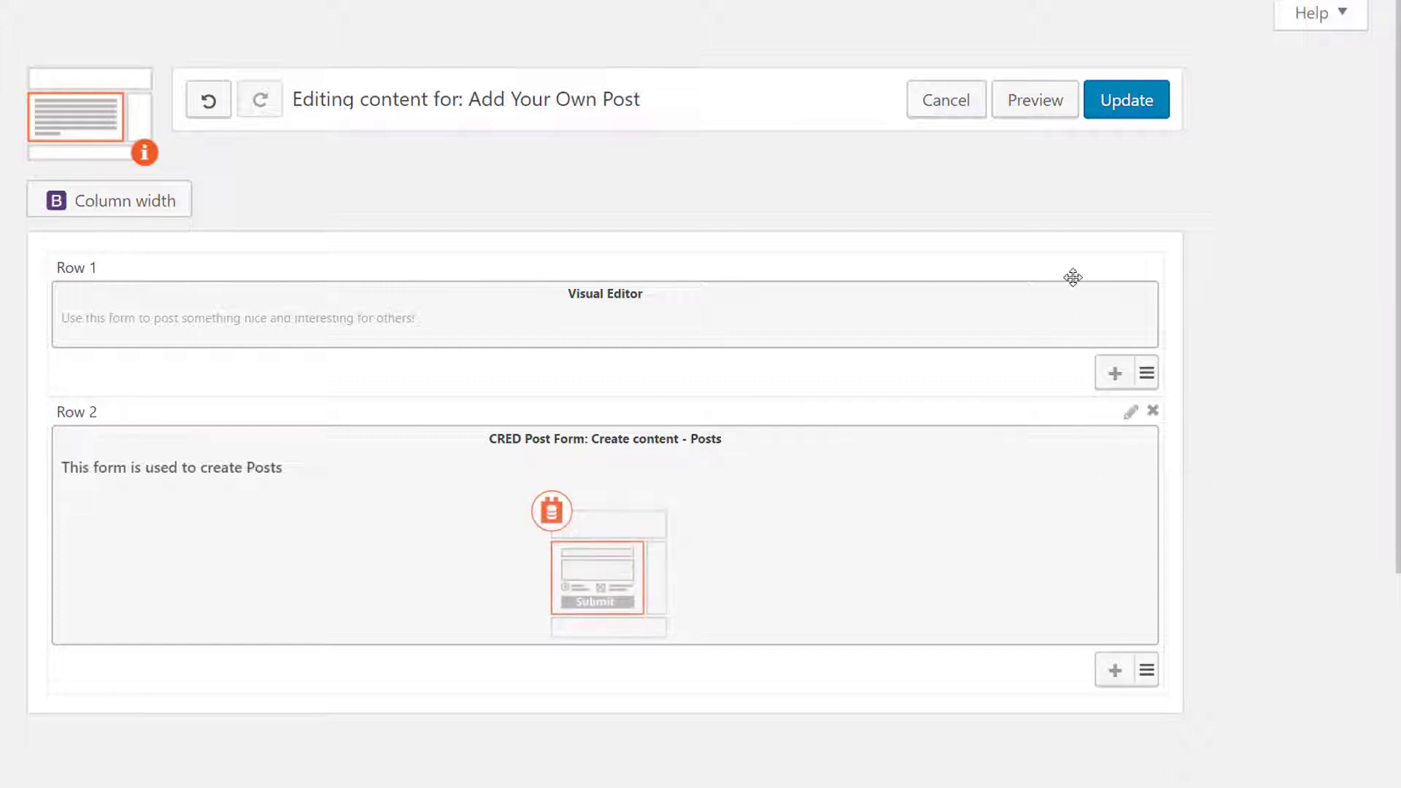
left_click(1041, 106)
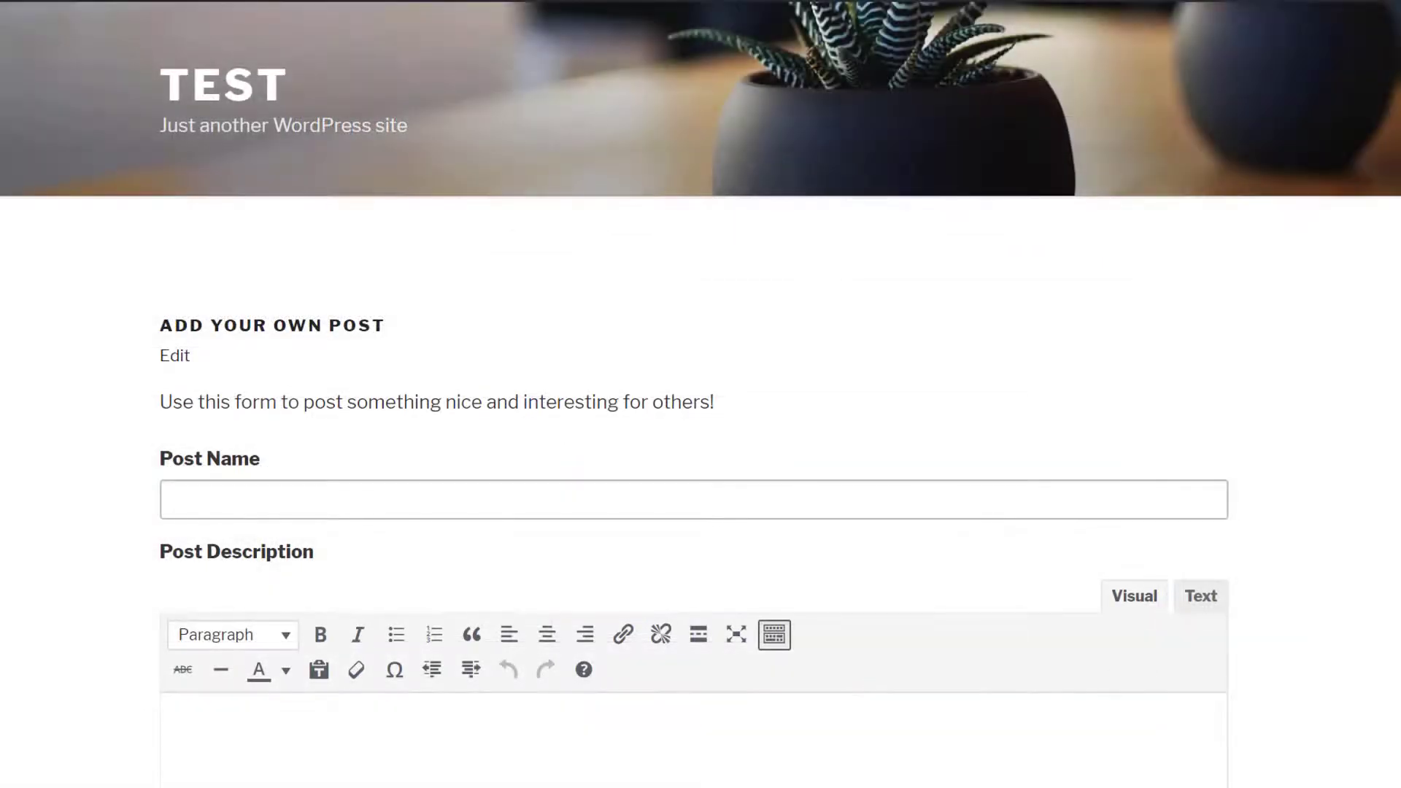
scroll(700, 437, "down", 5)
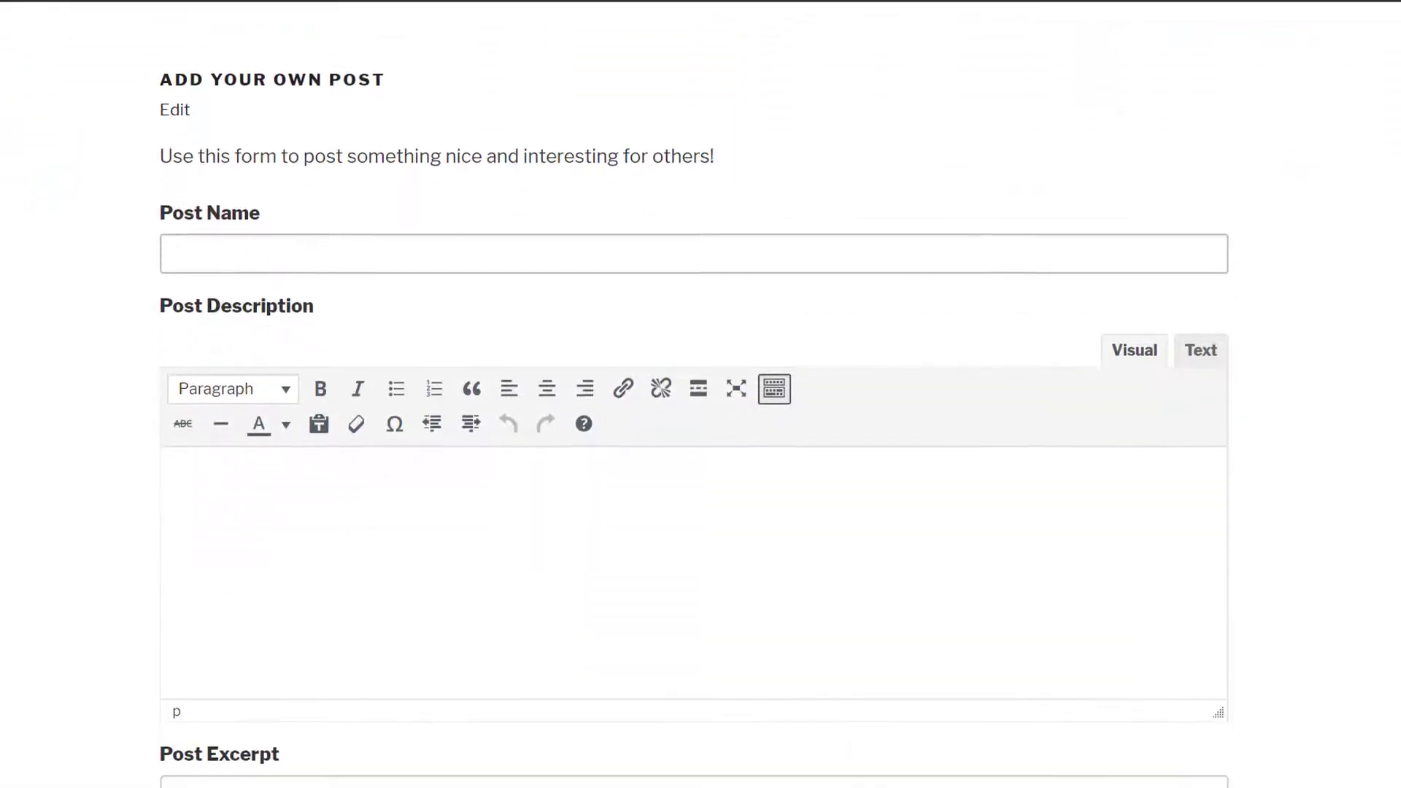
scroll(700, 438, "down", 1)
scroll(701, 438, "down", 1)
scroll(701, 439, "down", 1)
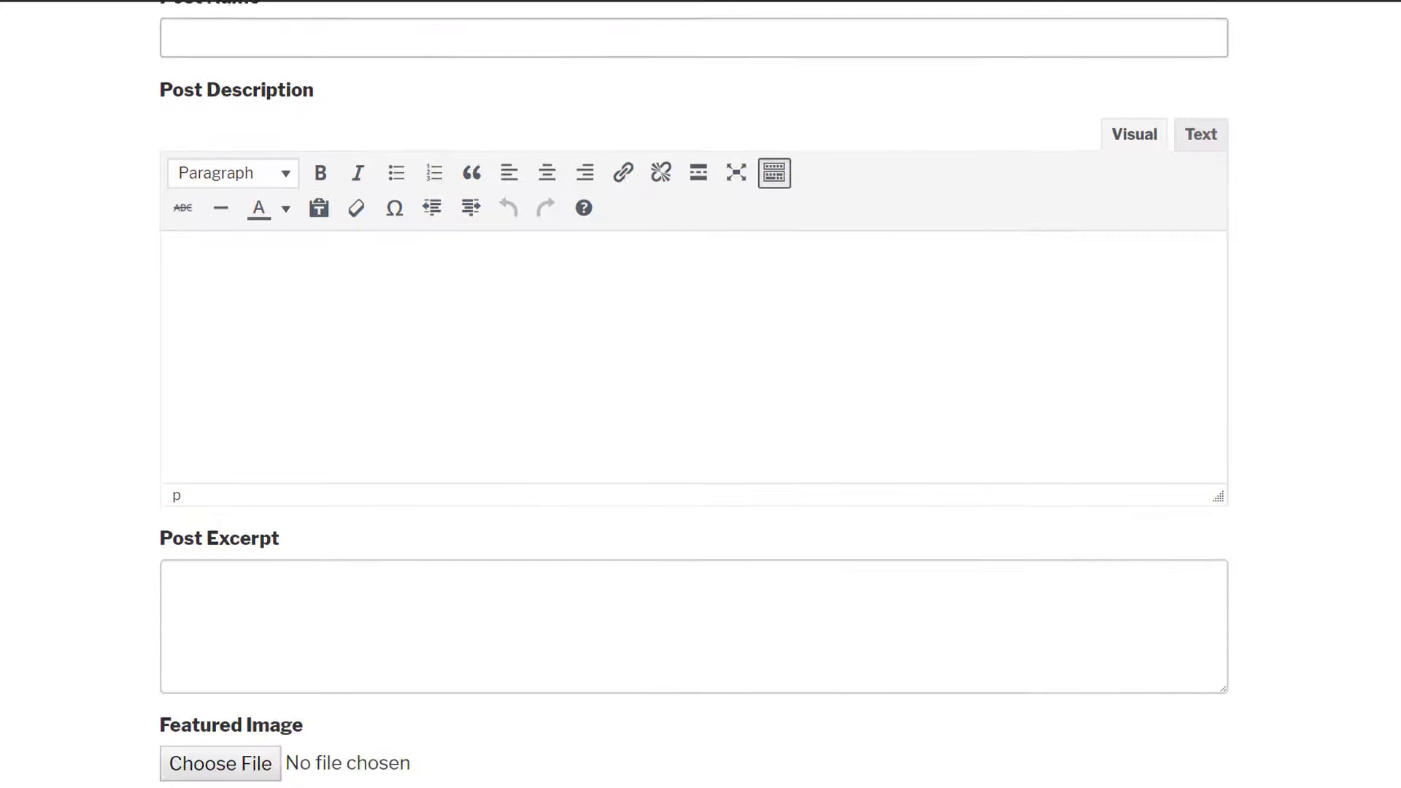
scroll(701, 438, "down", 1)
scroll(701, 438, "down", 2)
scroll(701, 439, "down", 1)
scroll(700, 439, "down", 1)
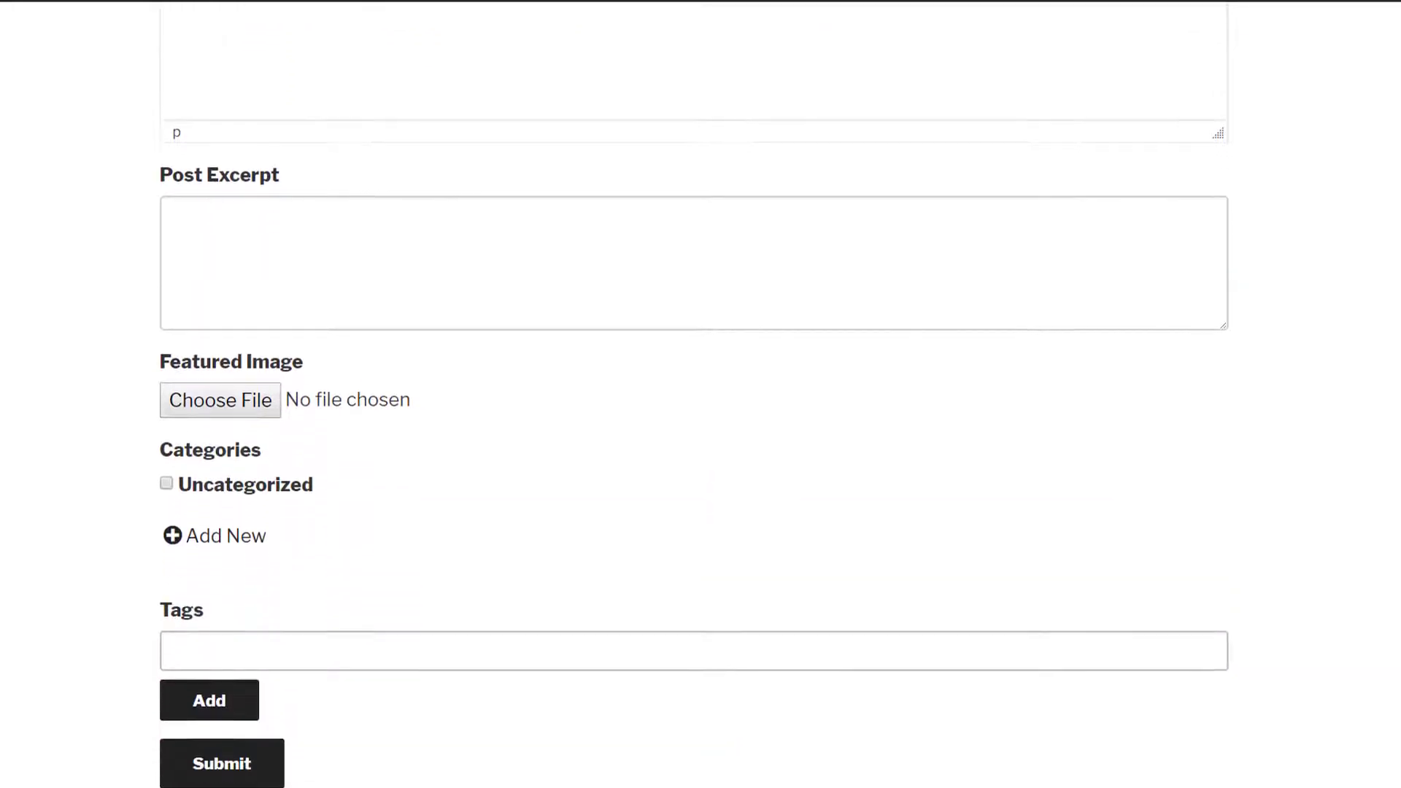
scroll(701, 437, "down", 1)
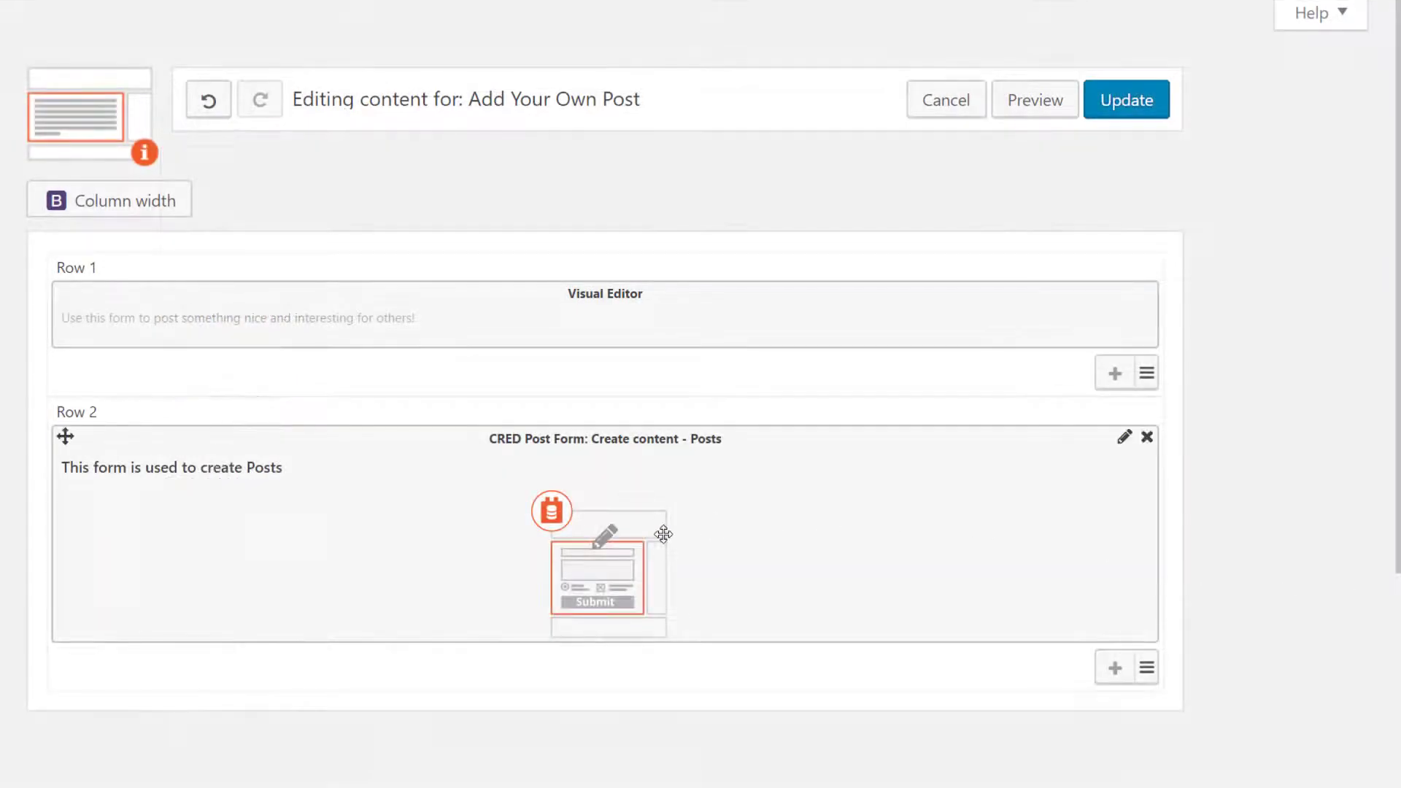
- Reopen the 'Create content - Posts' form and add blank lines after Post Excerpt
left_click(602, 543)
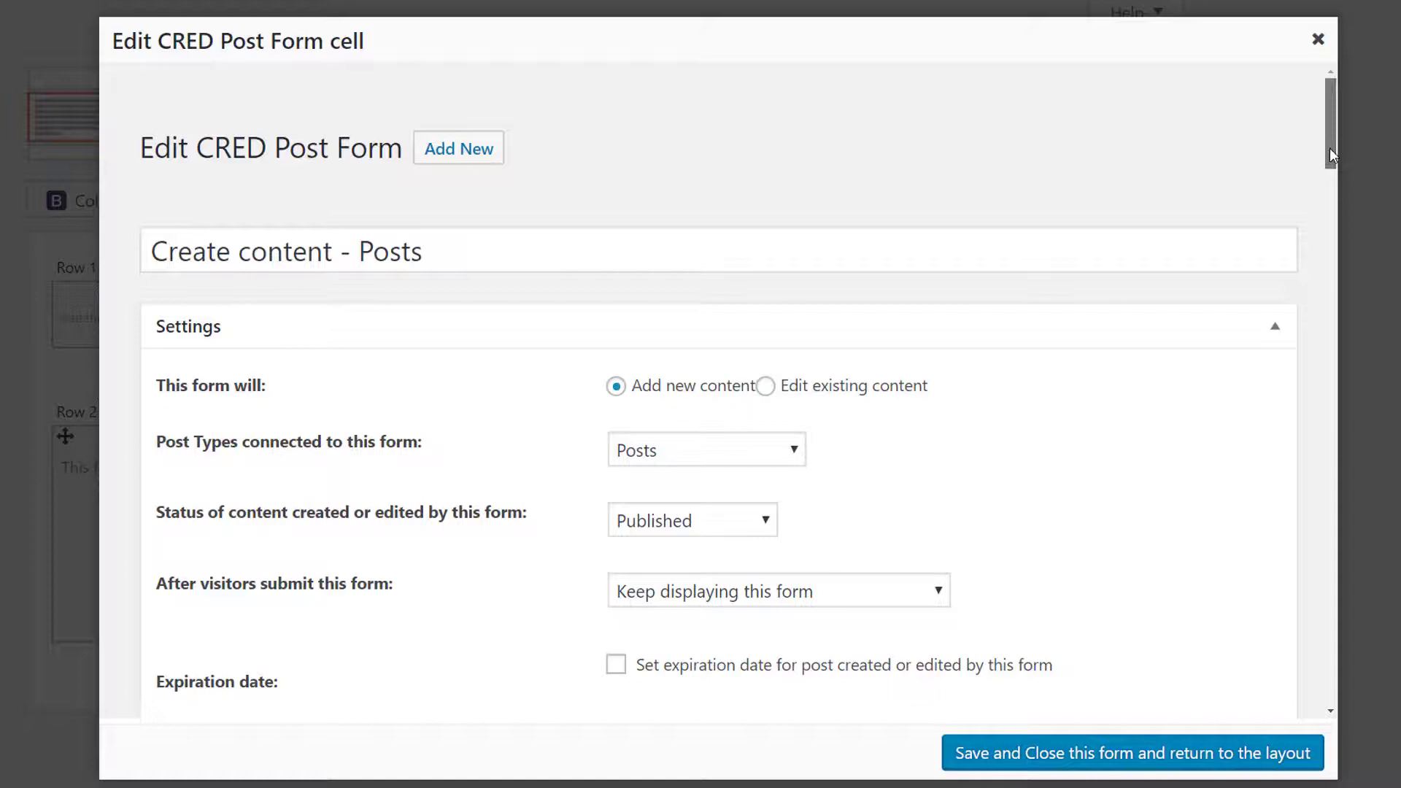
left_click_drag(1335, 159, 1334, 289)
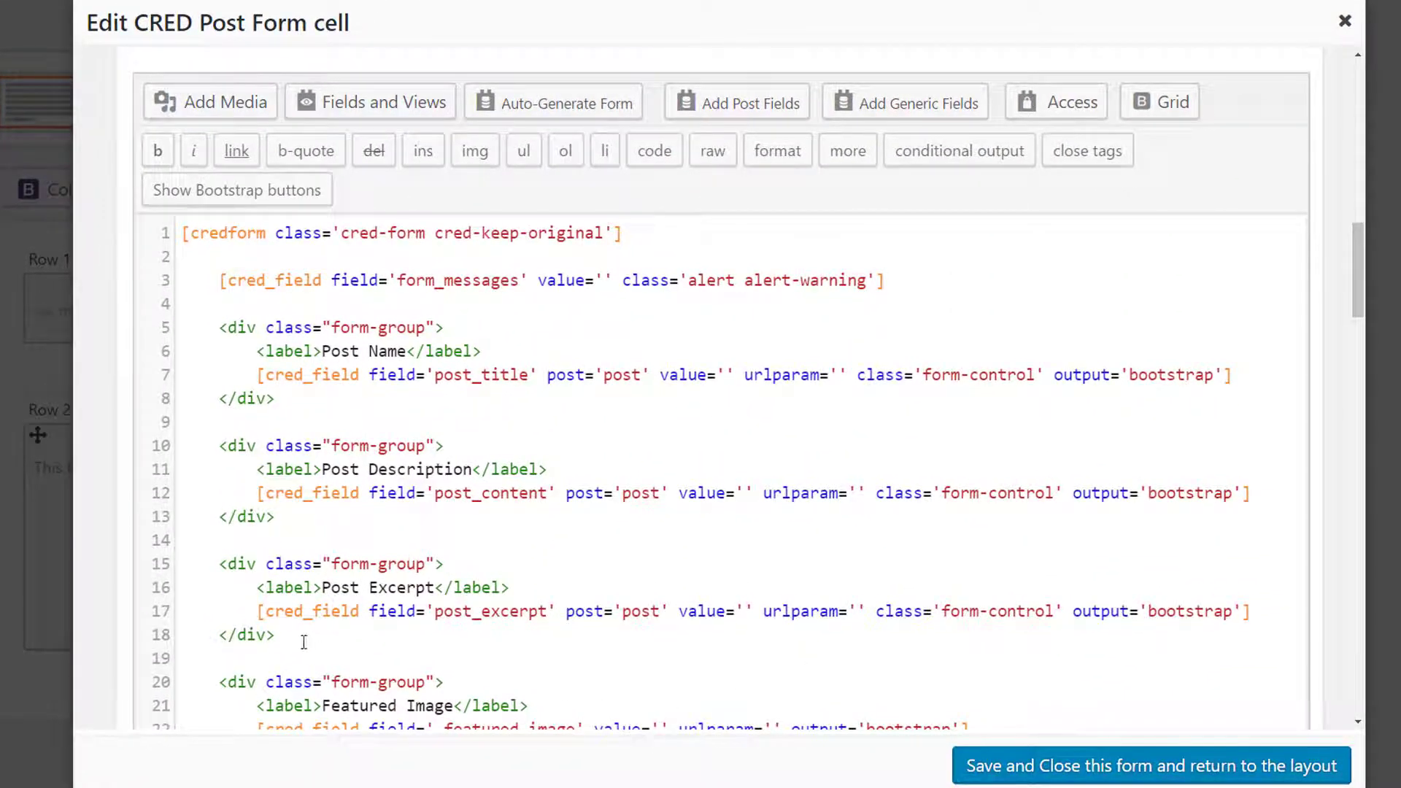
left_click(294, 634)
key("Return")
key("Return")
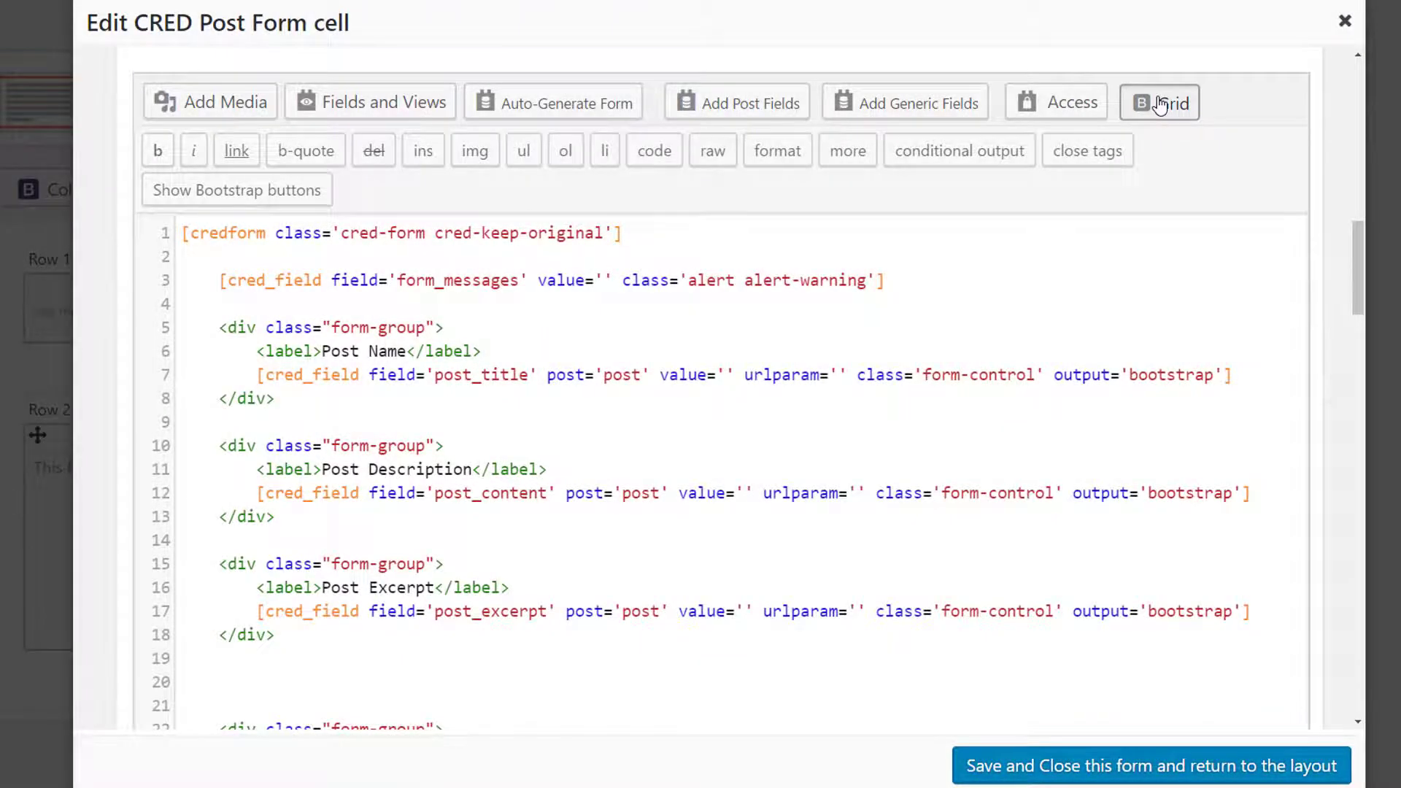
- Insert a '3 even columns' Bootstrap grid with Cell 1, Cell 2 and Cell 3
left_click(1161, 106)
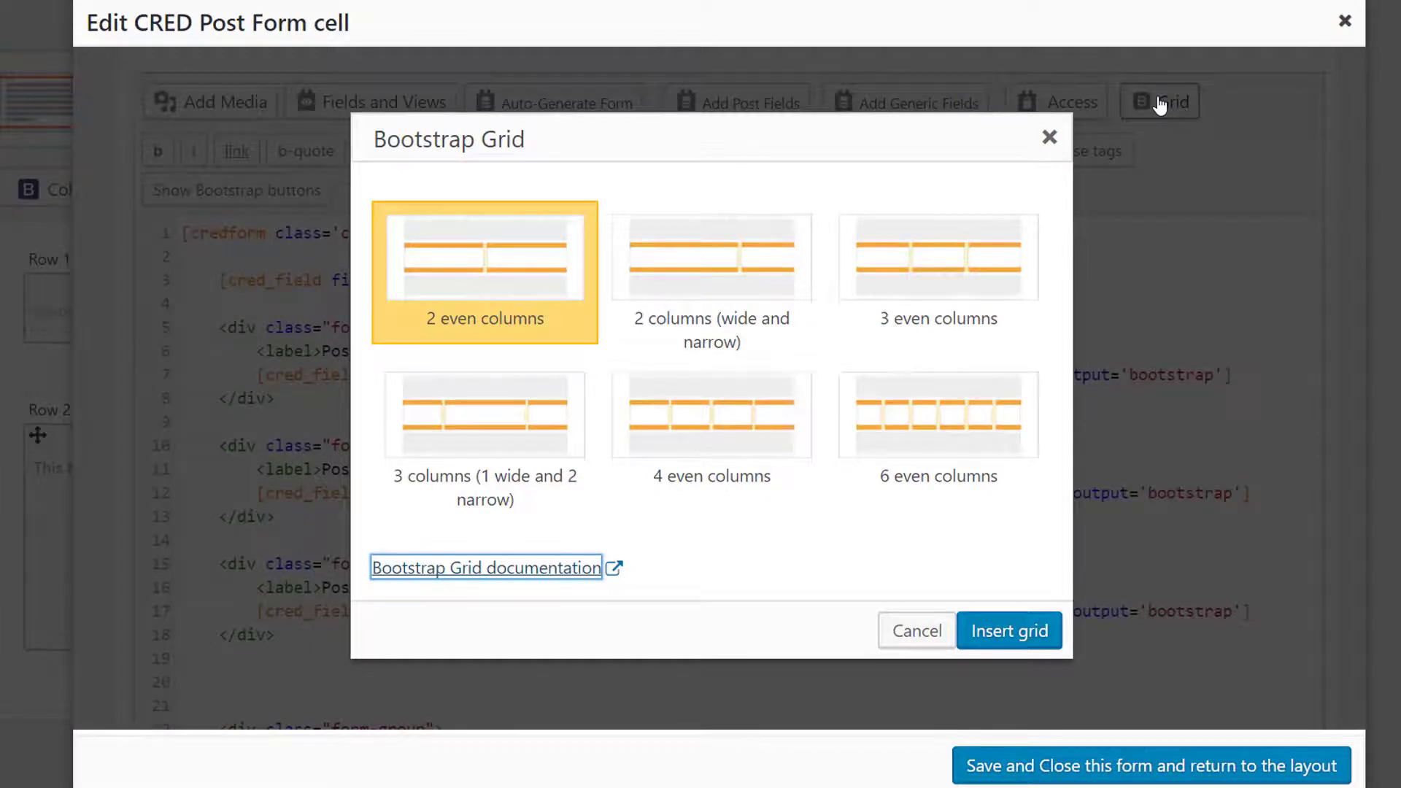
left_click(939, 266)
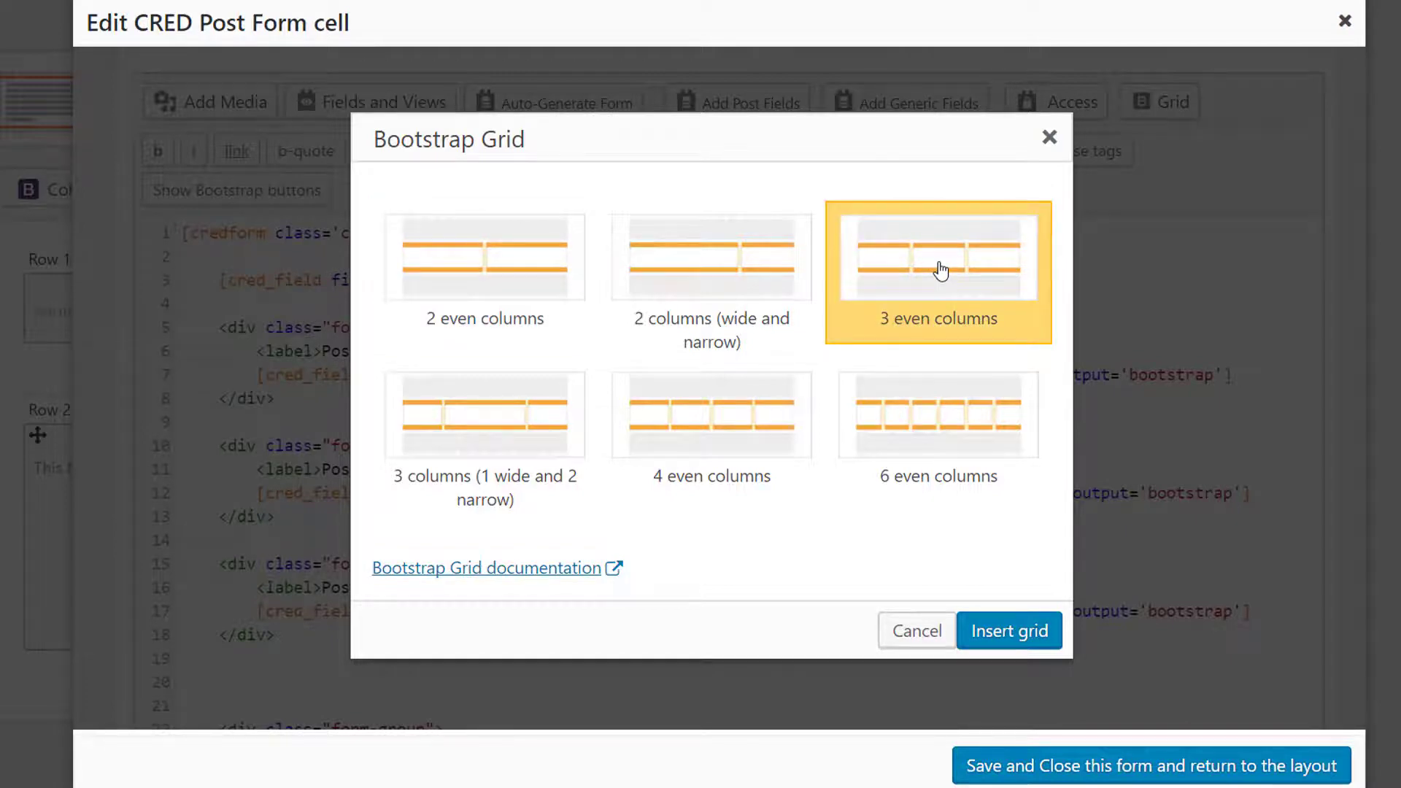
left_click(1029, 640)
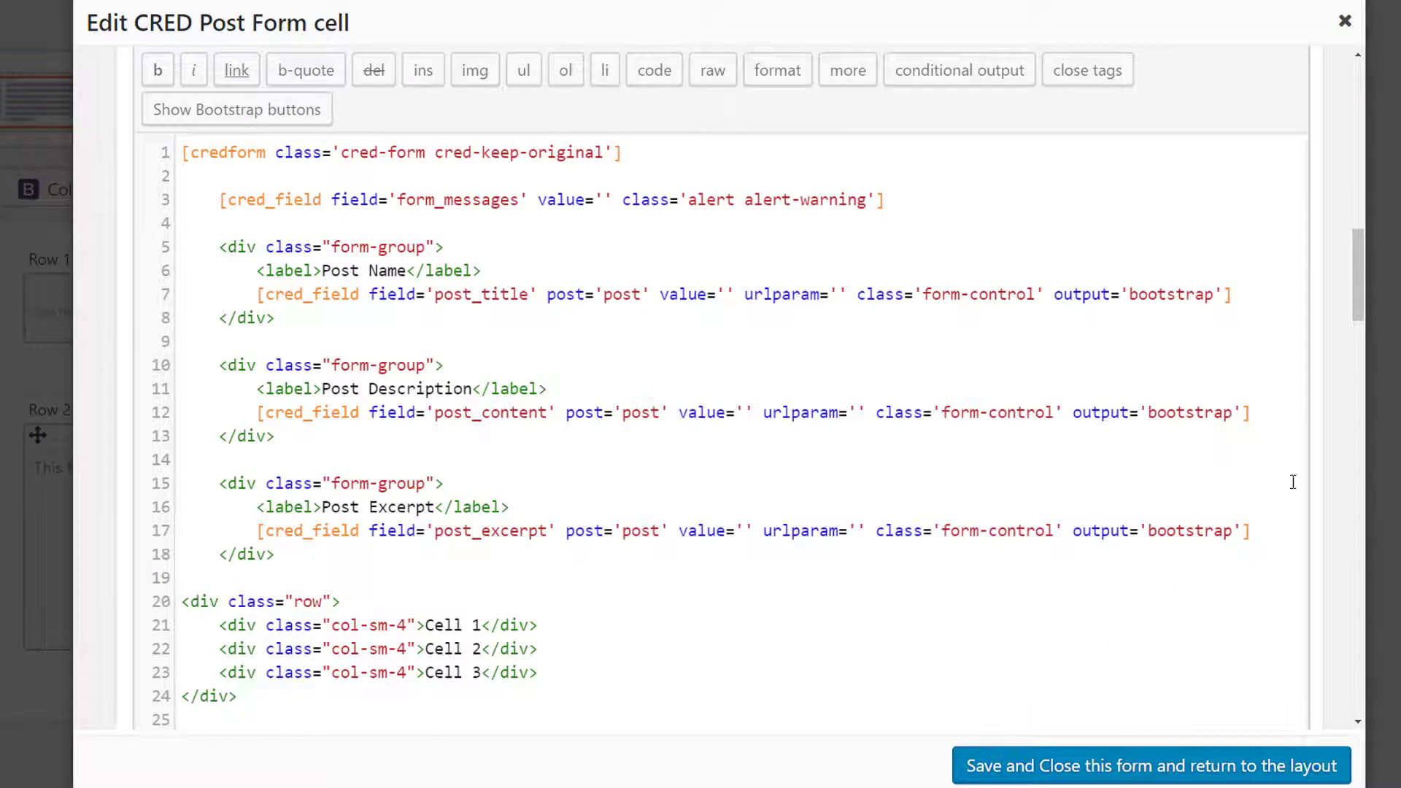
left_click_drag(1354, 281, 1350, 348)
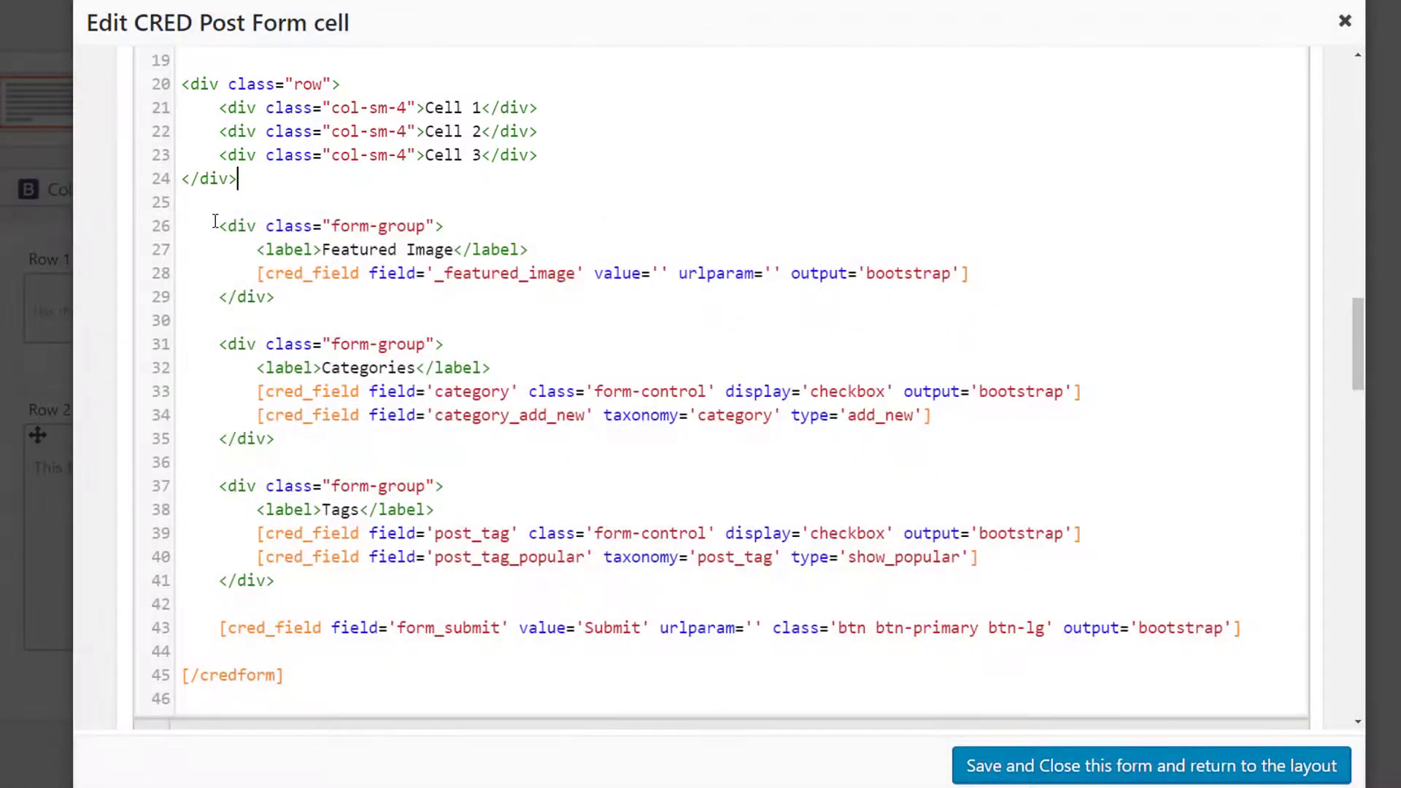
- Move the Featured Image block into Cell 1 and Categories into Cell 2
left_click_drag(222, 226, 294, 299)
key("ctrl+x")
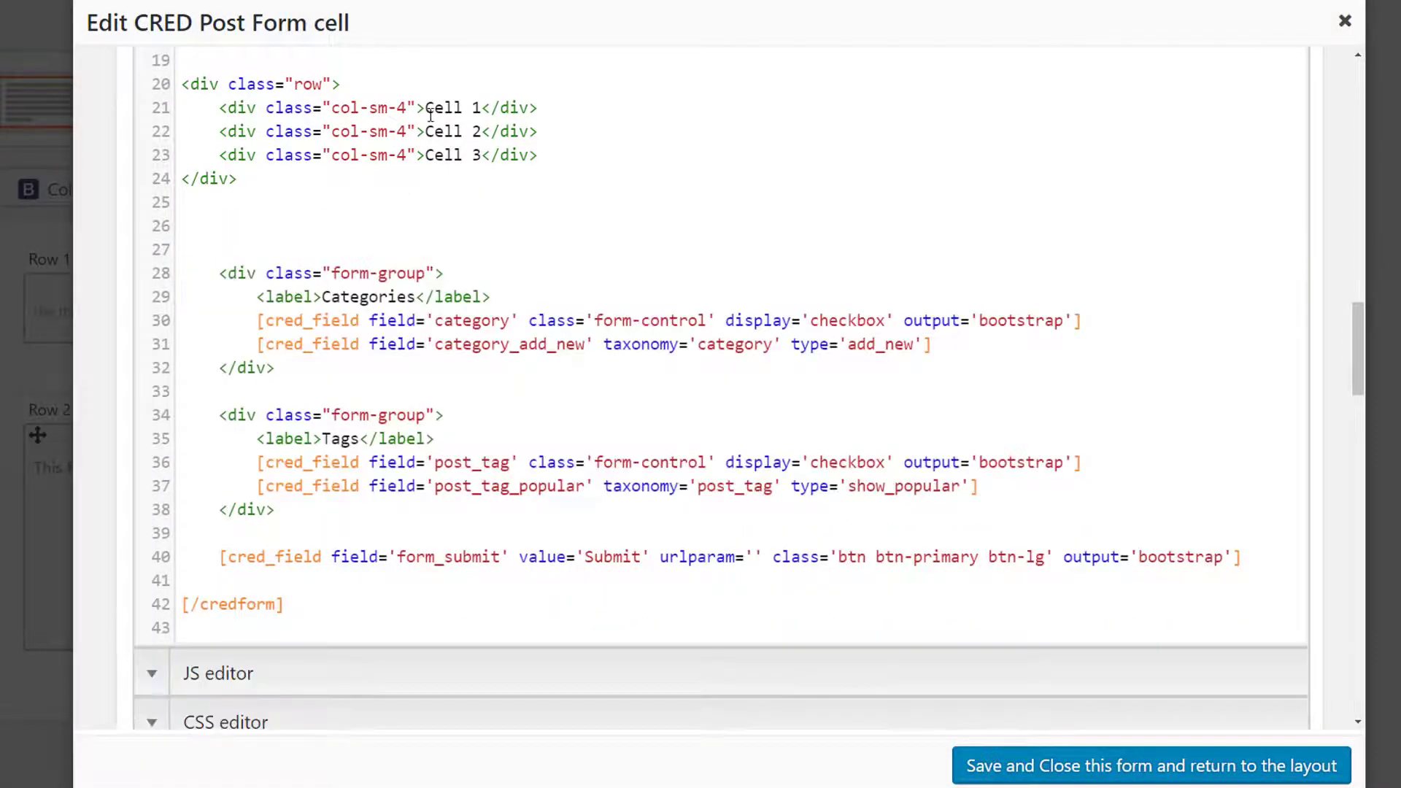
left_click_drag(426, 107, 480, 108)
key("ctrl+v")
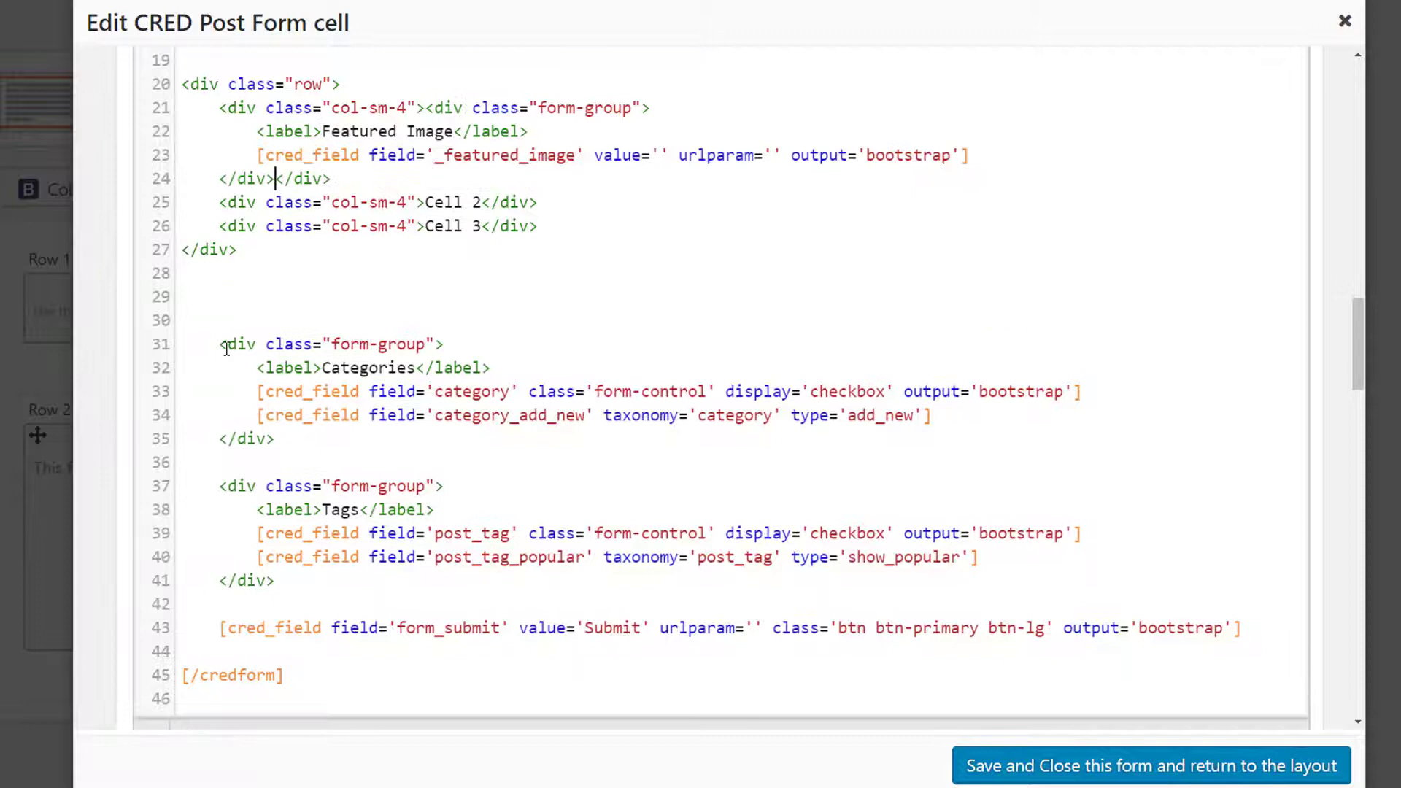
left_click_drag(220, 344, 274, 438)
key("ctrl+x")
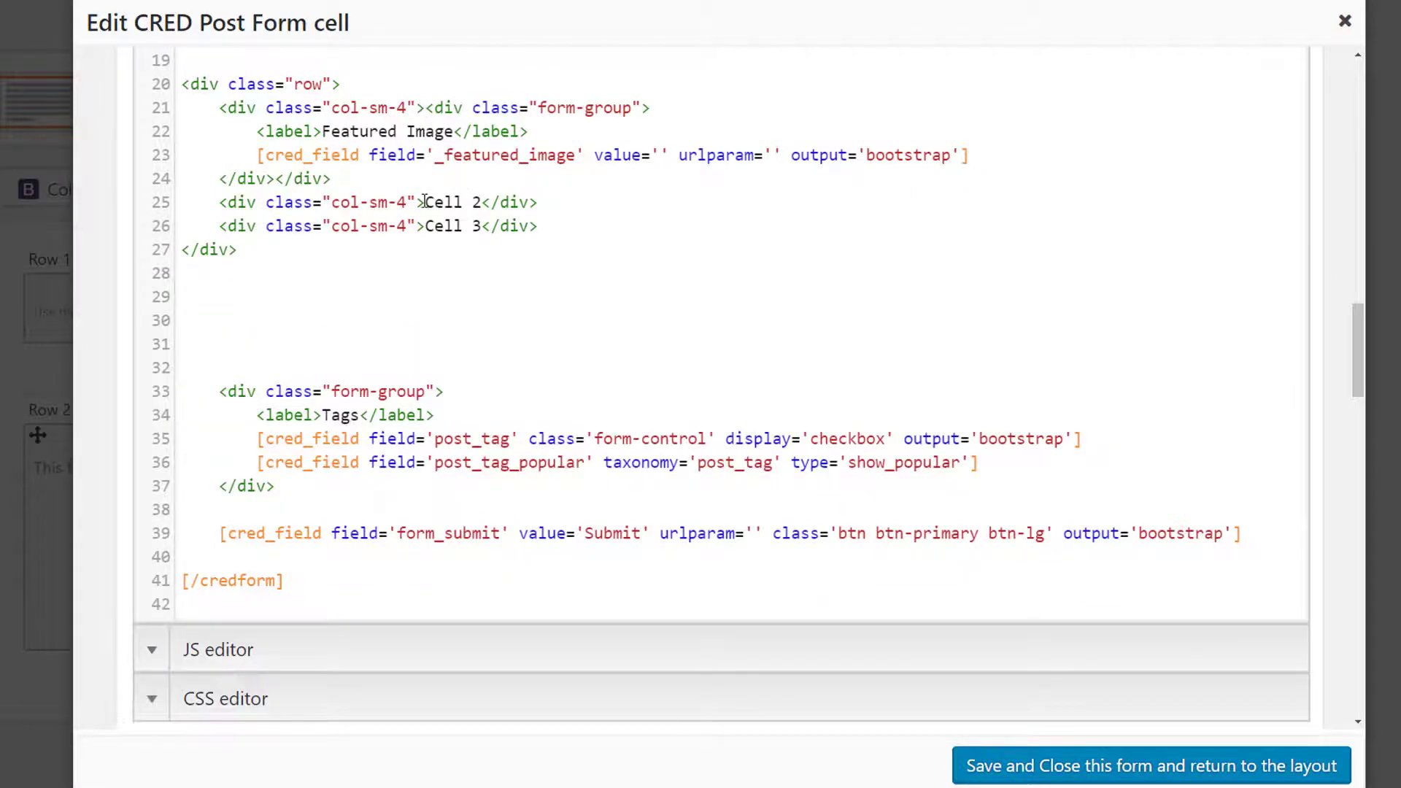
left_click_drag(425, 202, 483, 203)
key("ctrl+v")
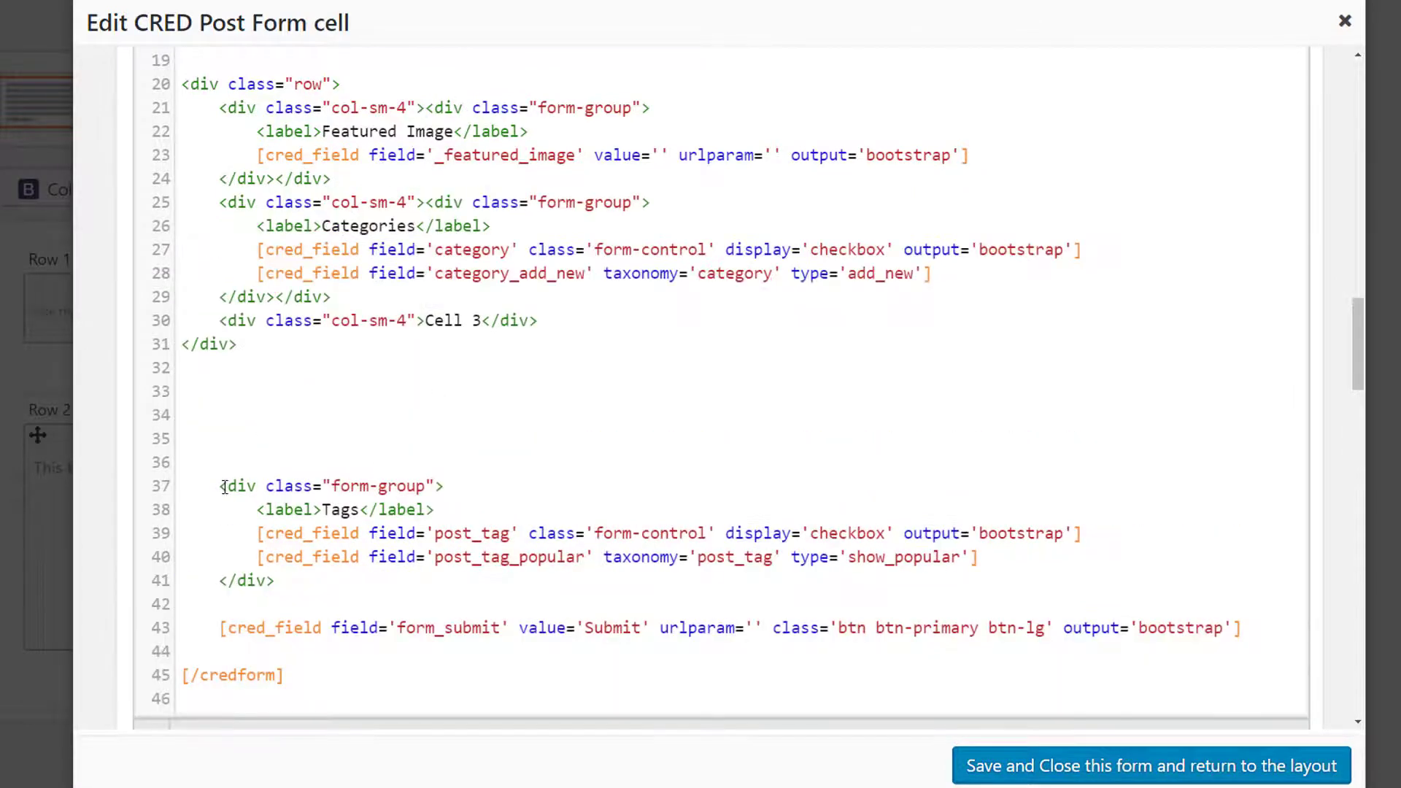
- Move the Tags block into Cell 3, then save the form to the layout
left_click_drag(221, 486, 275, 581)
key("ctrl+x")
left_click(426, 320)
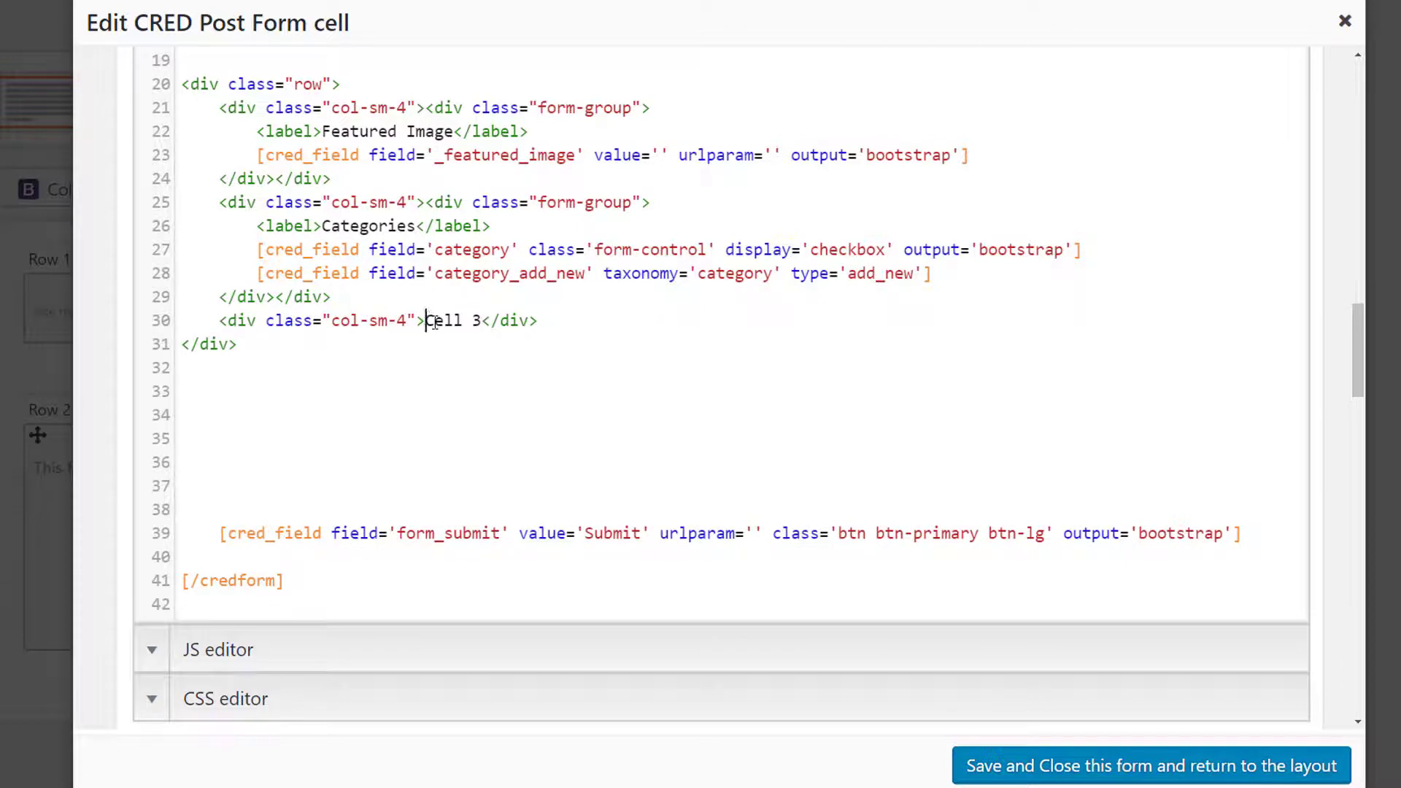
left_click_drag(426, 319, 482, 320)
key("ctrl+v")
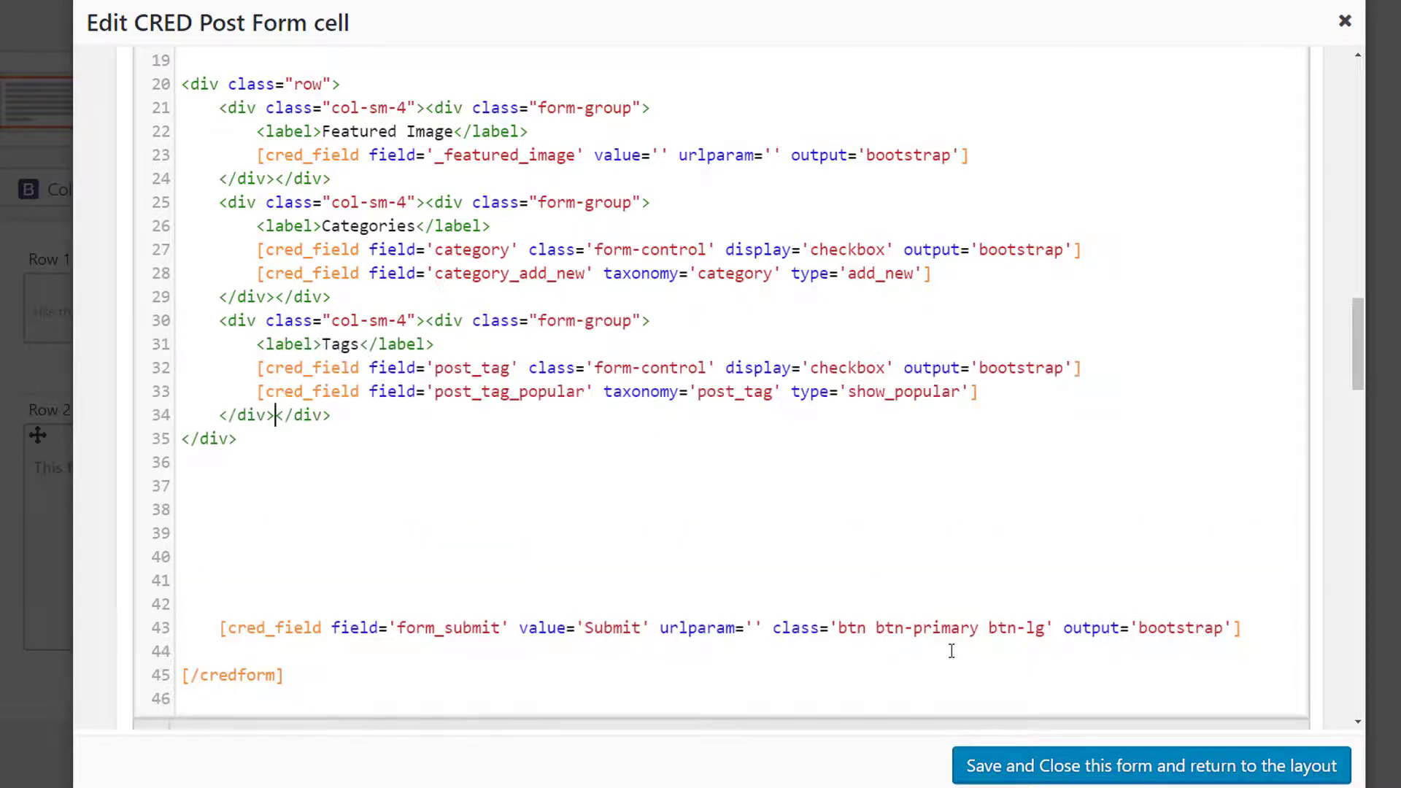
left_click(1105, 769)
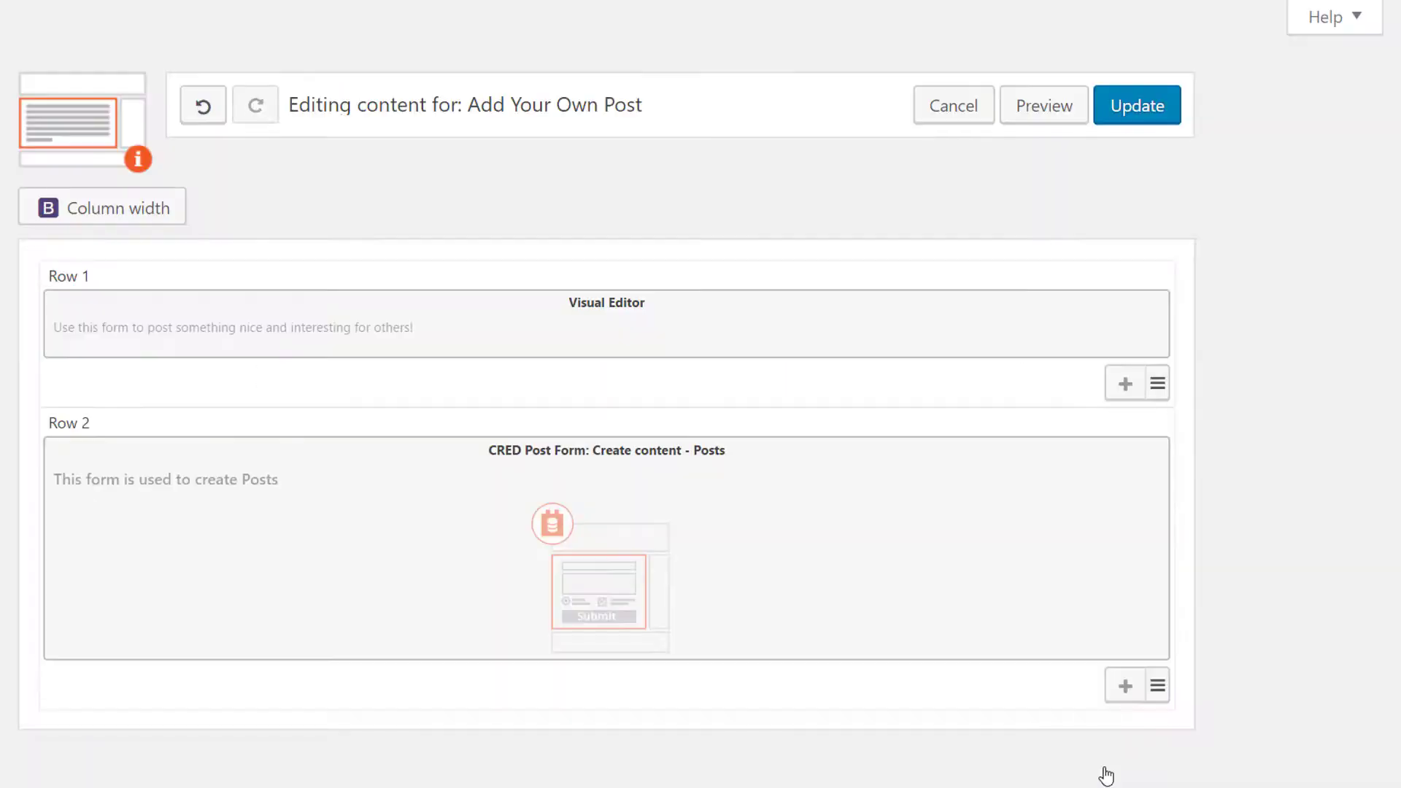
- Preview the 'Add Your Own Post' page to check the three-column field row
left_click(1045, 106)
scroll(701, 438, "down", 2)
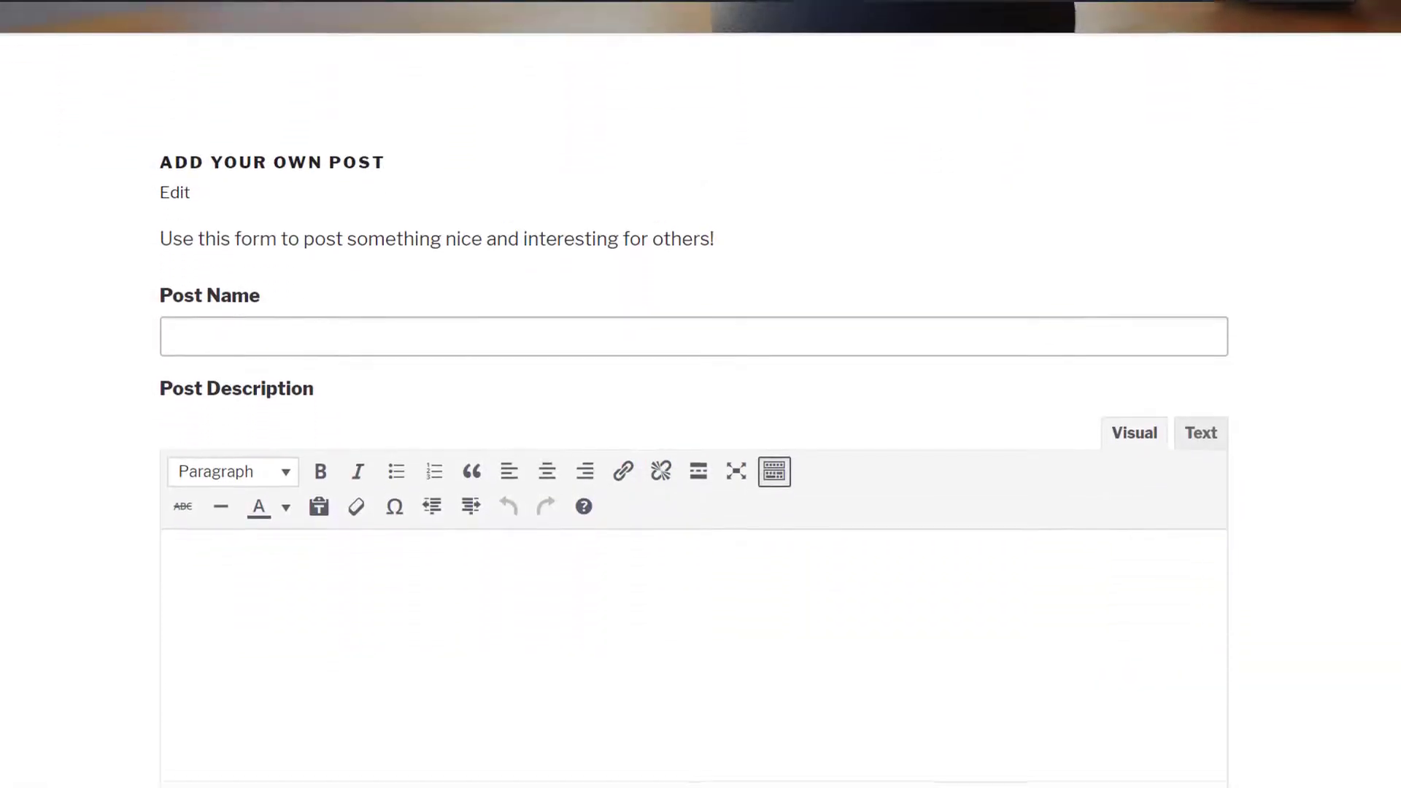
scroll(700, 439, "down", 1)
scroll(701, 438, "down", 2)
scroll(701, 438, "down", 1)
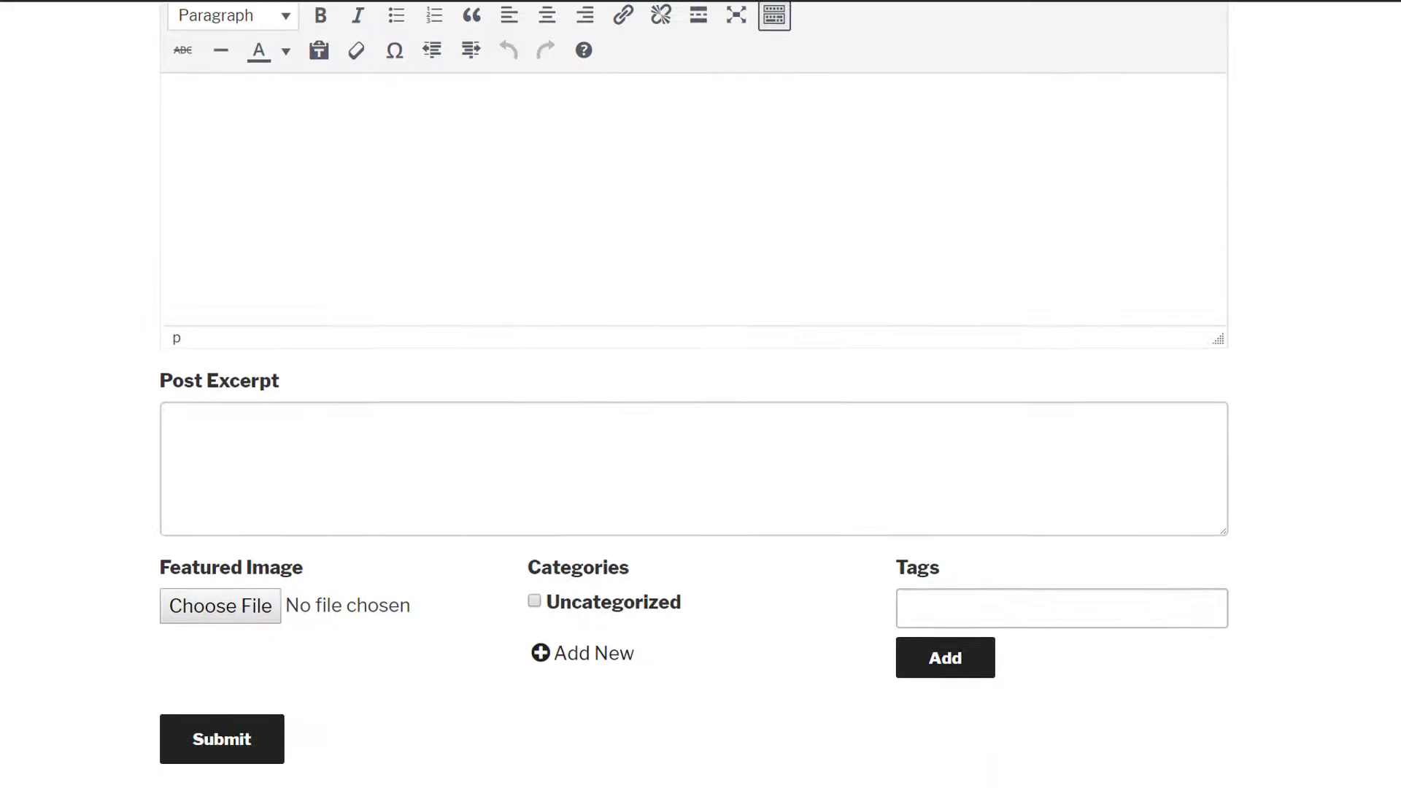
scroll(701, 438, "down", 1)
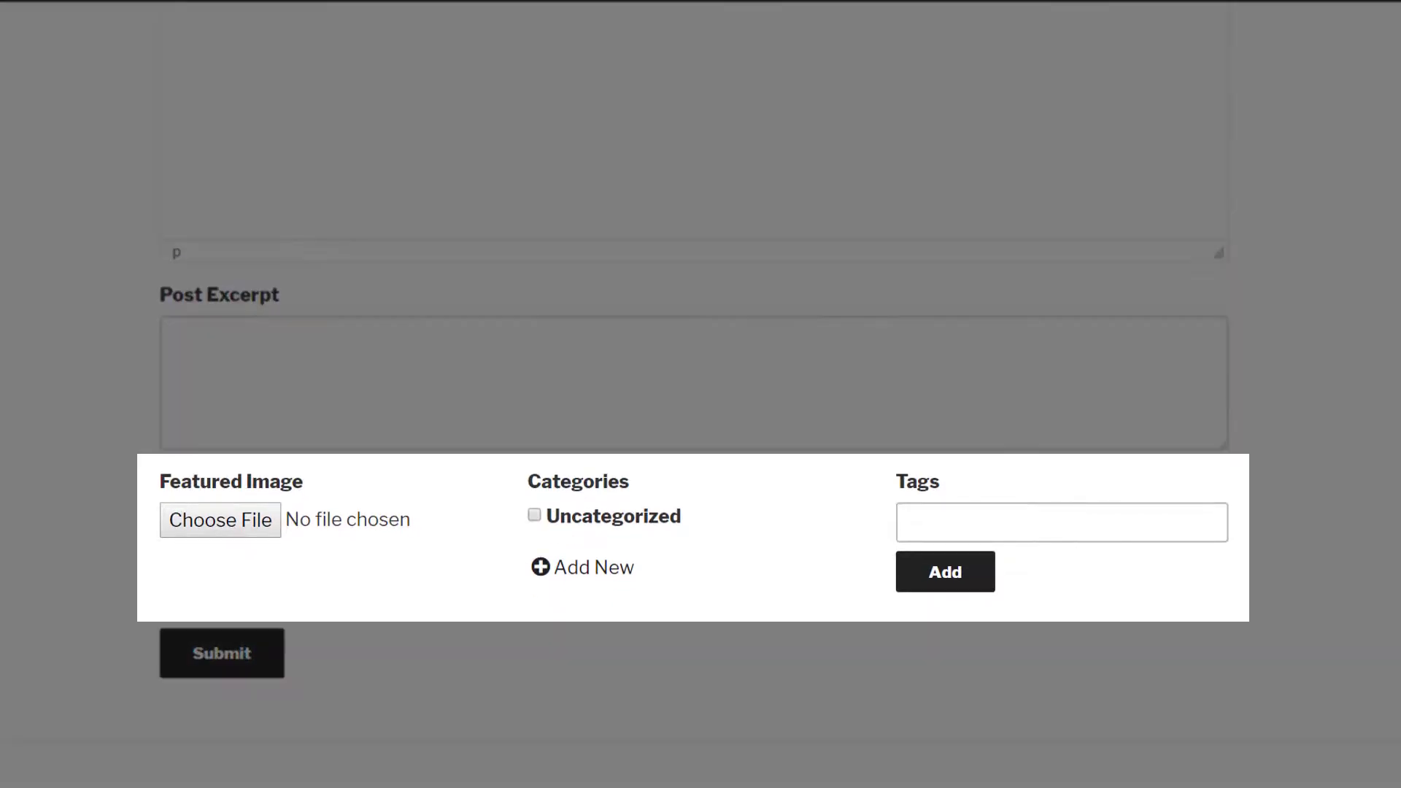